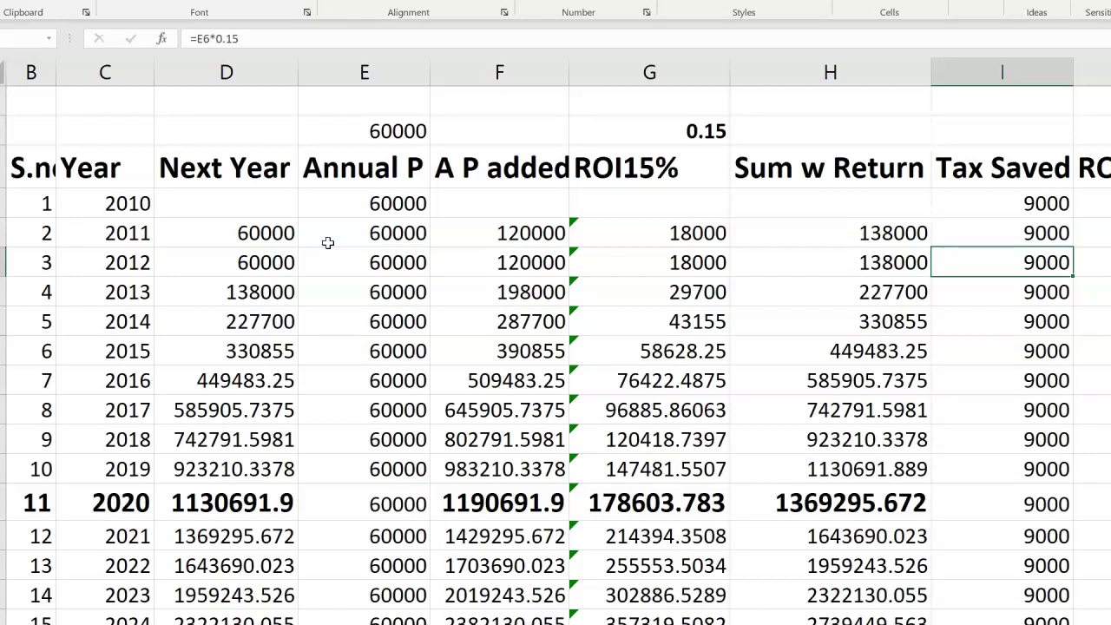
- Inspect the annual premium input, the 2010 row's year and Annual P cells, and the 0.15 return rate cell
click(367, 132)
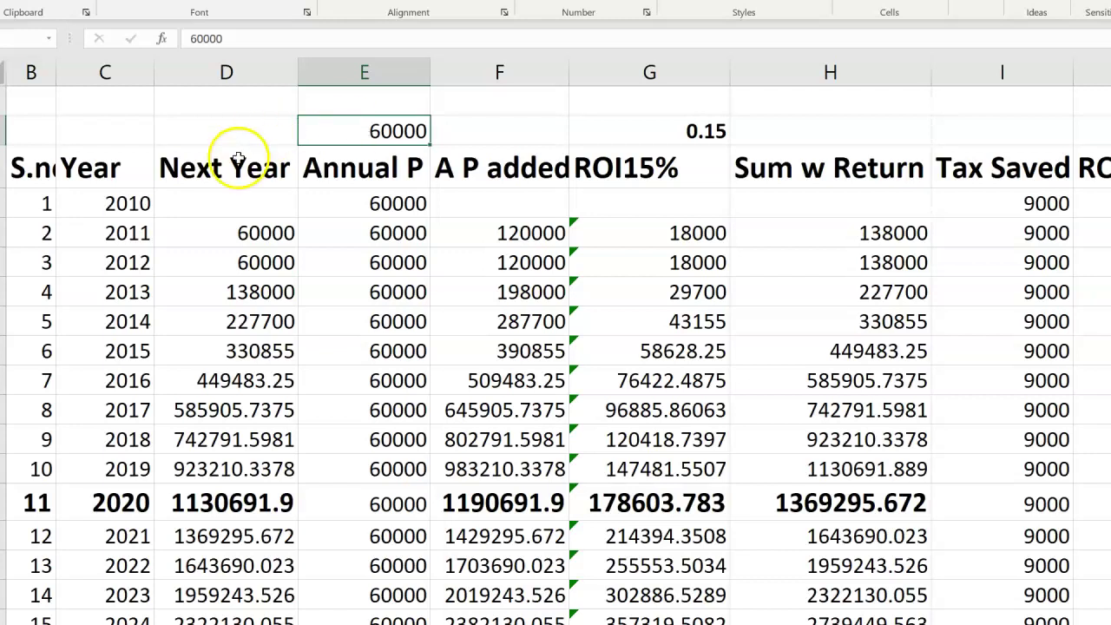
click(122, 196)
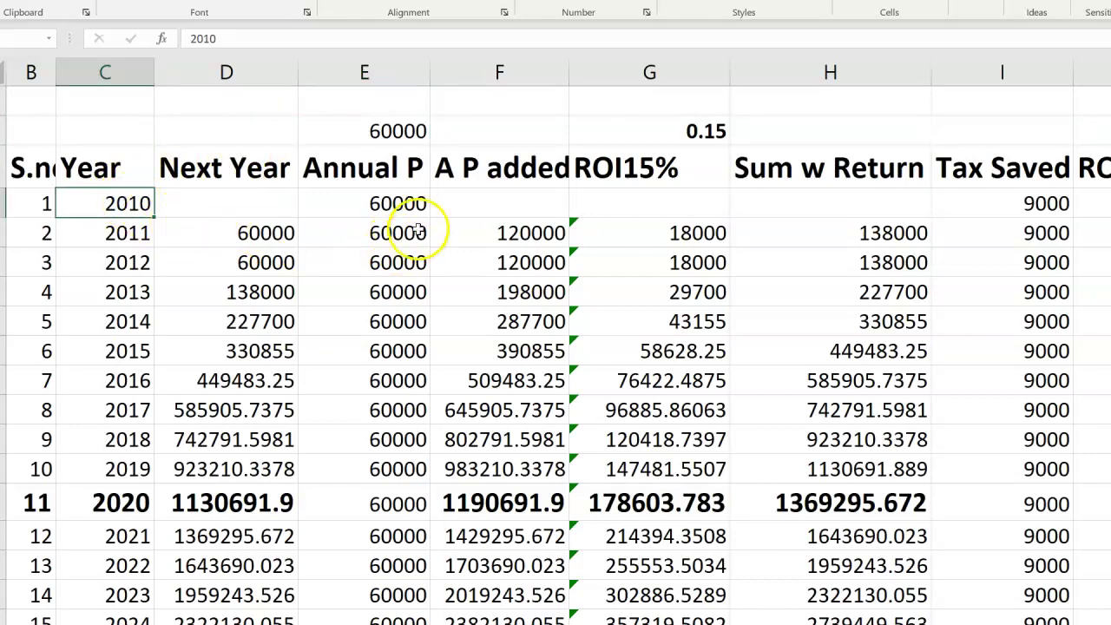
click(406, 196)
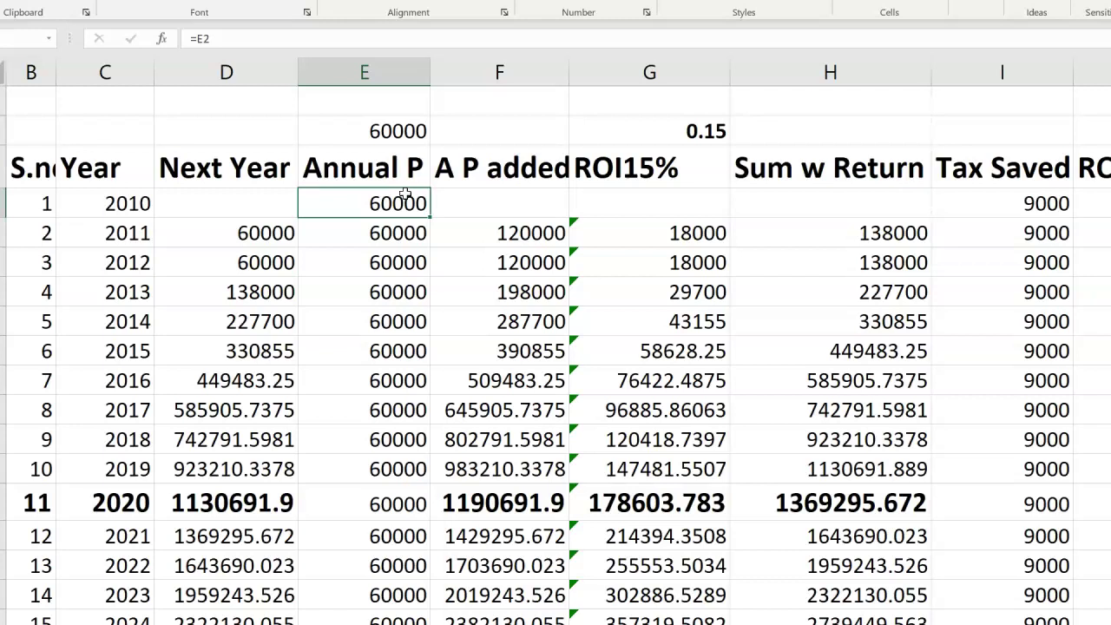
click(124, 203)
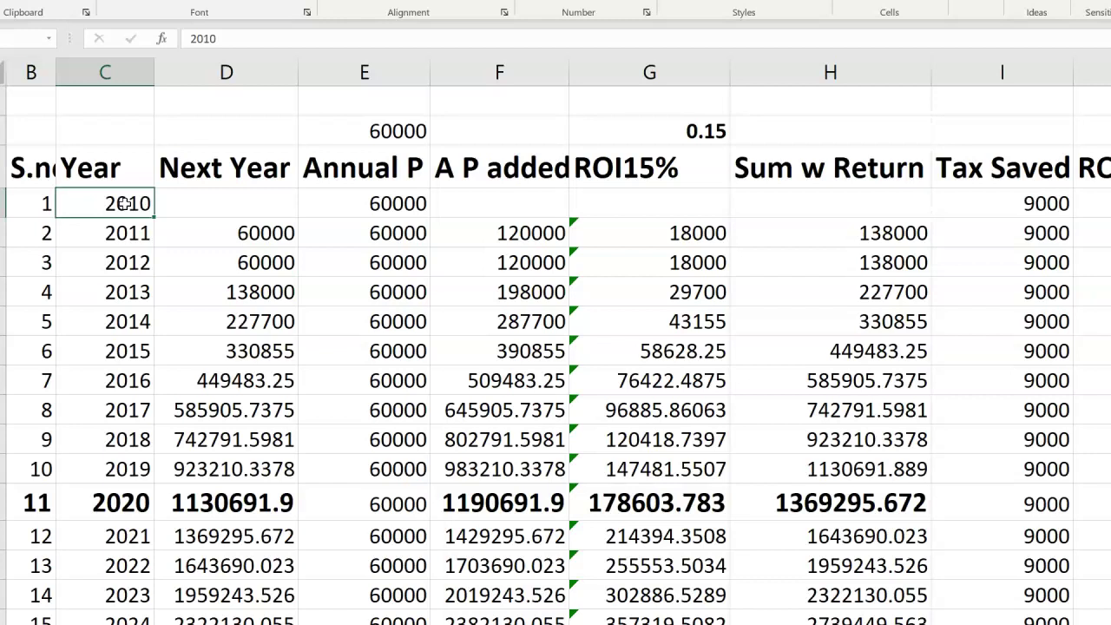
click(644, 143)
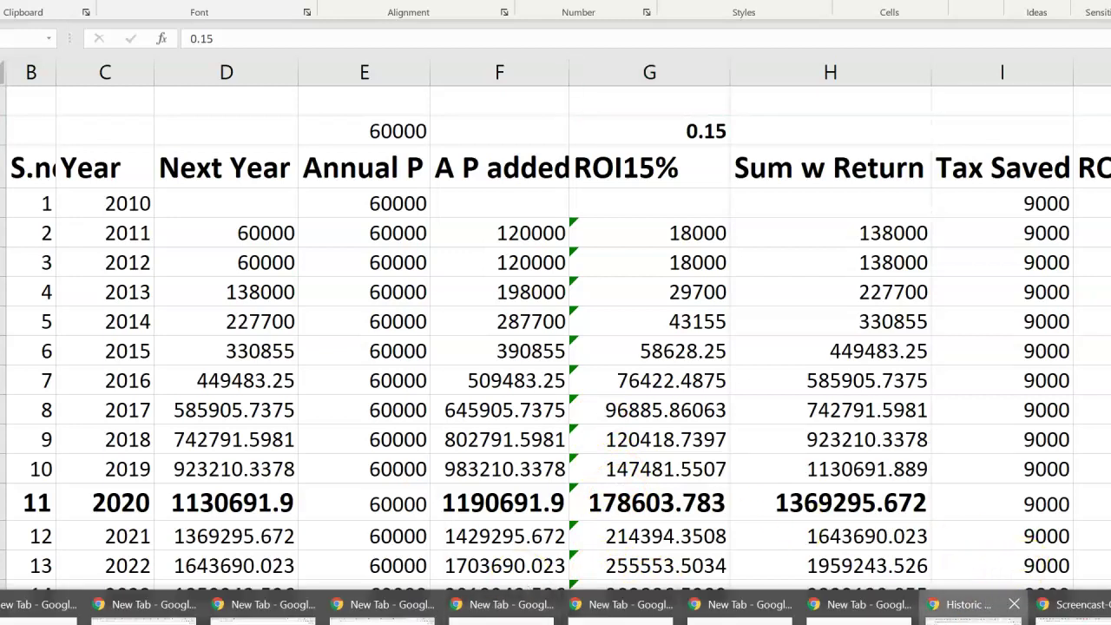
- Switch to the Moneycontrol historic returns page in the browser and review the 10Y returns of the ELSS regular plans
click(964, 604)
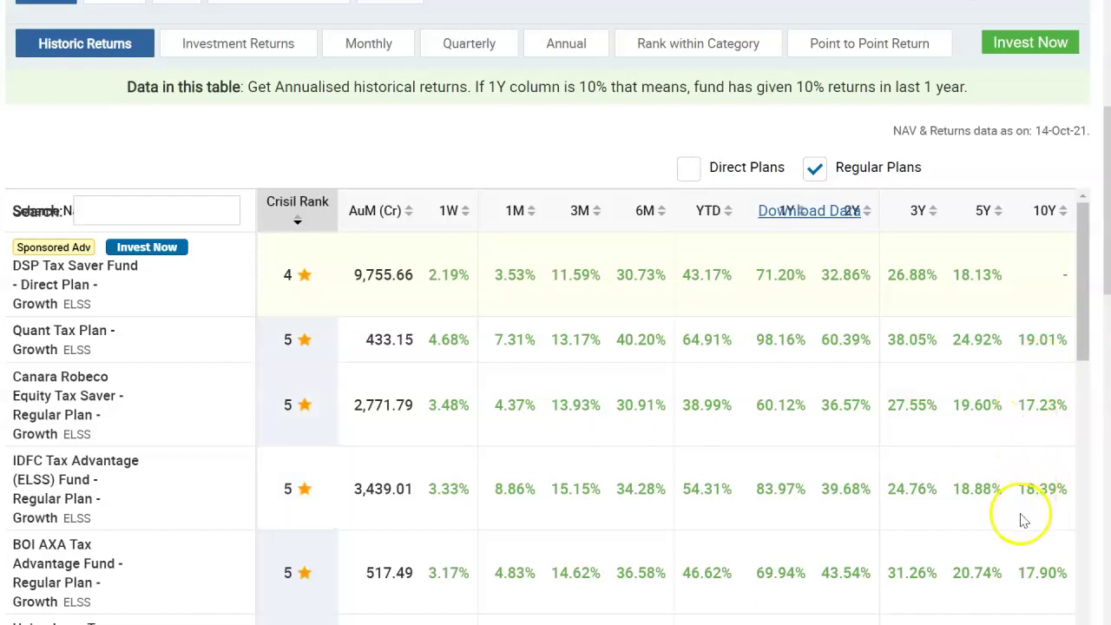
scroll(1029, 521, down, 3)
scroll(1040, 551, down, 9)
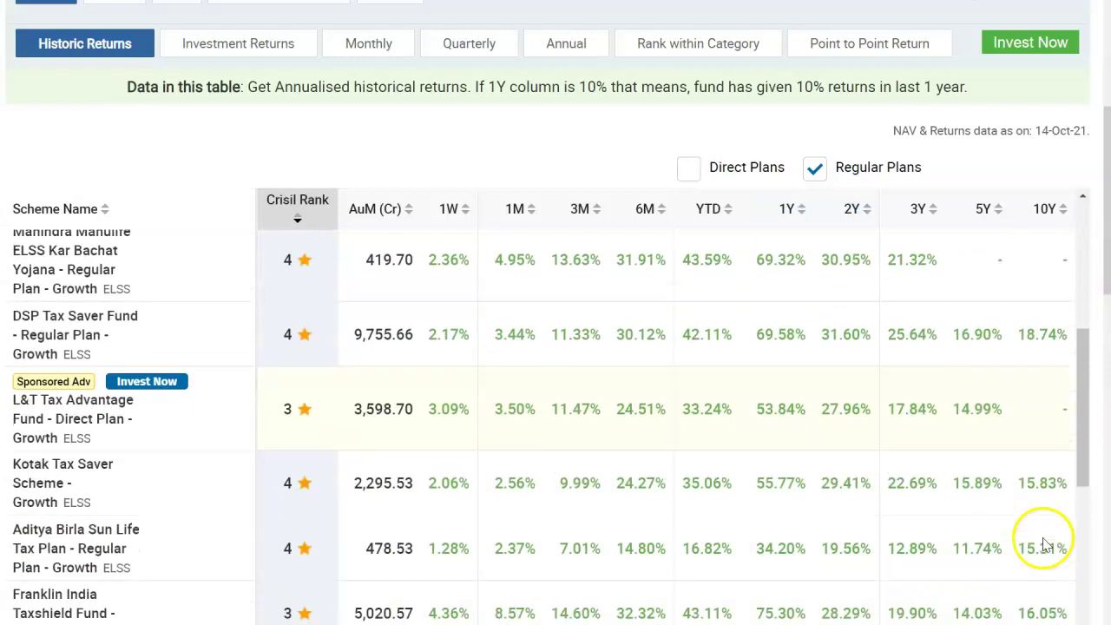
scroll(1042, 521, down, 6)
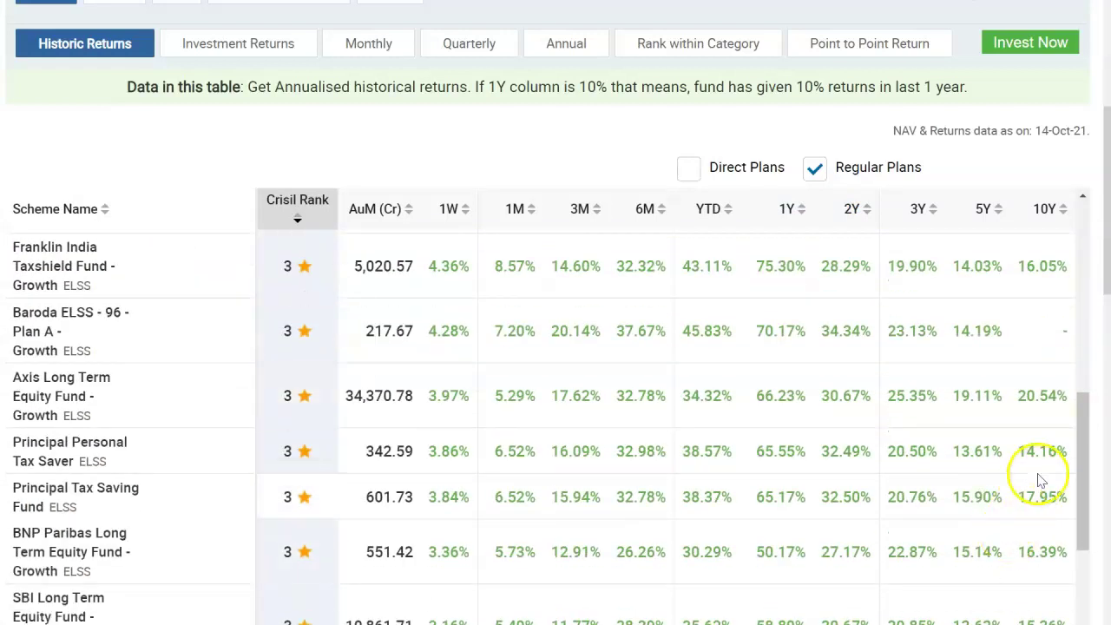
scroll(1038, 486, down, 5)
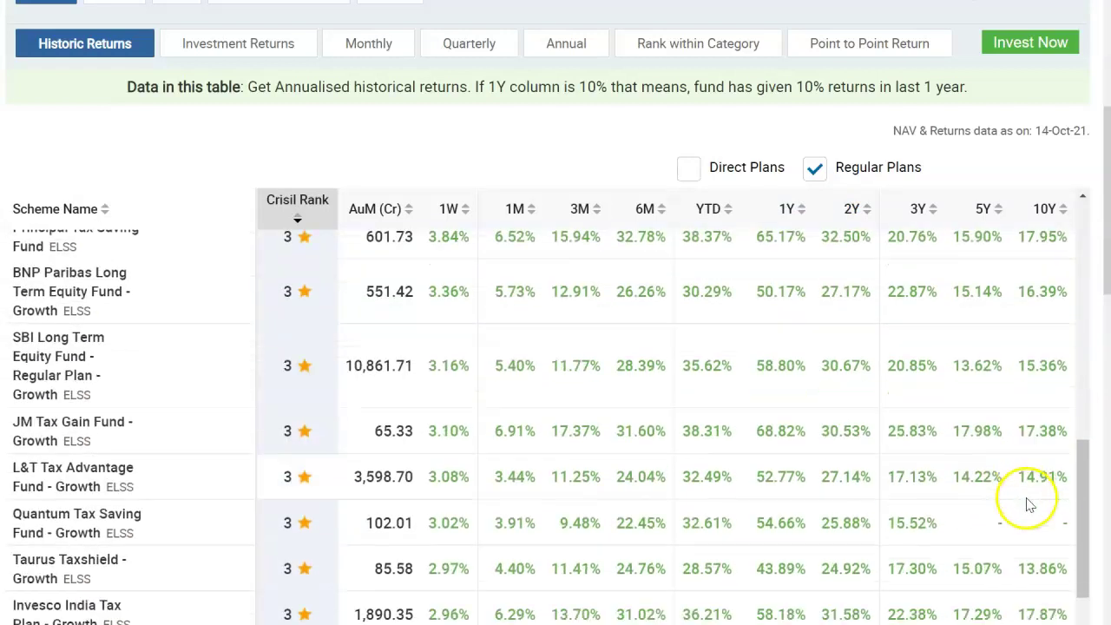
scroll(1030, 505, down, 3)
scroll(1030, 506, down, 2)
scroll(1030, 506, up, 2)
scroll(1033, 495, up, 15)
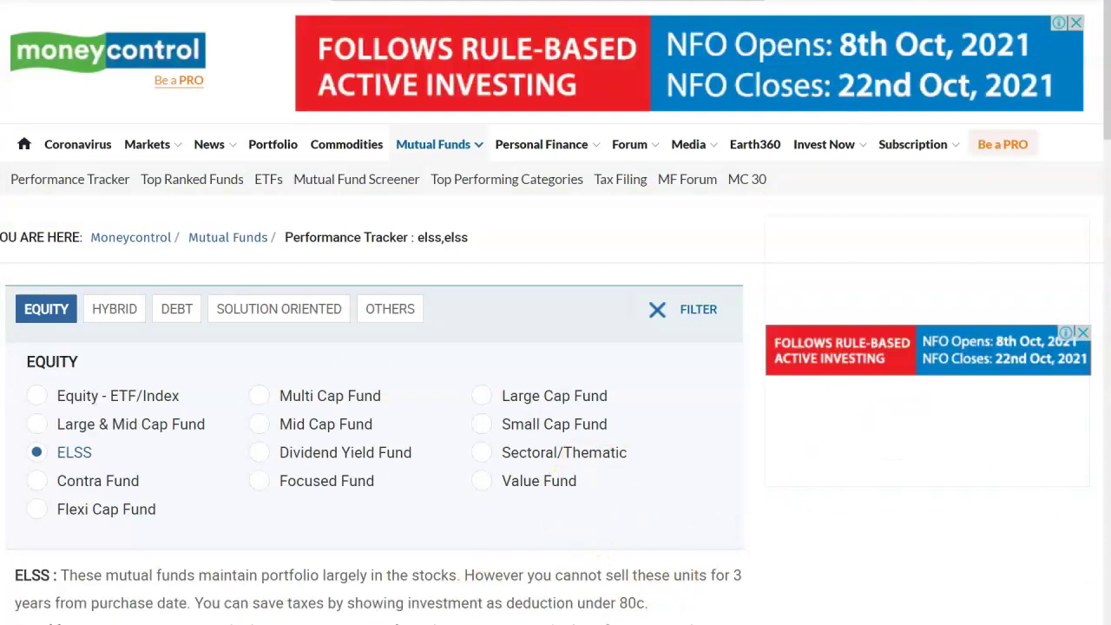
- Switch back to the Excel workbook and undo the recent edits to the Next Year column
click(352, 599)
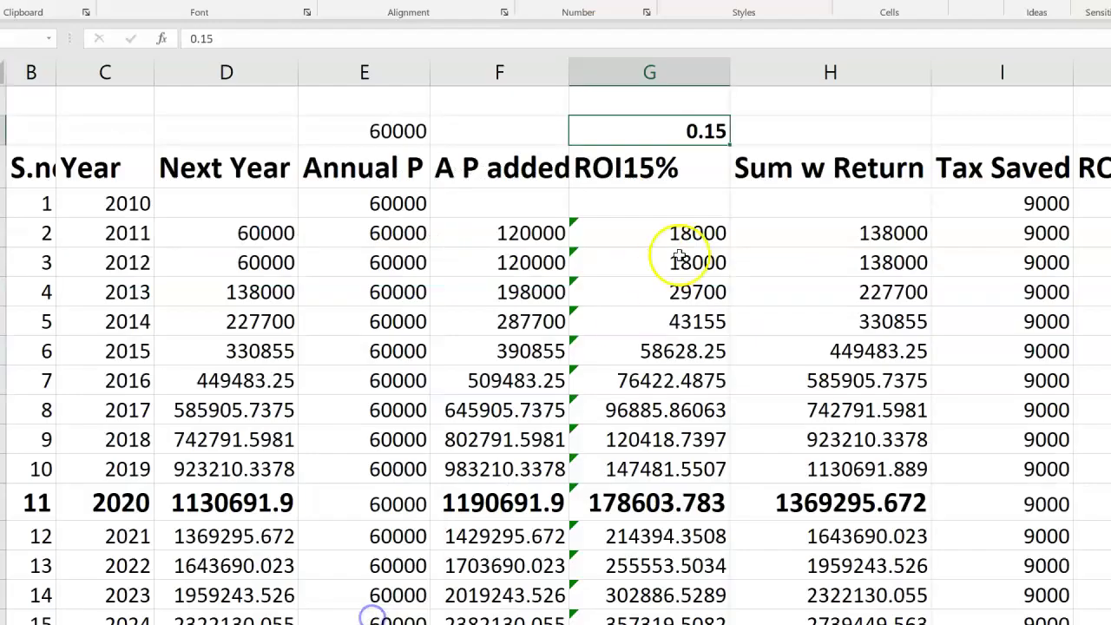
key(ctrl+z)
key(ctrl+z)
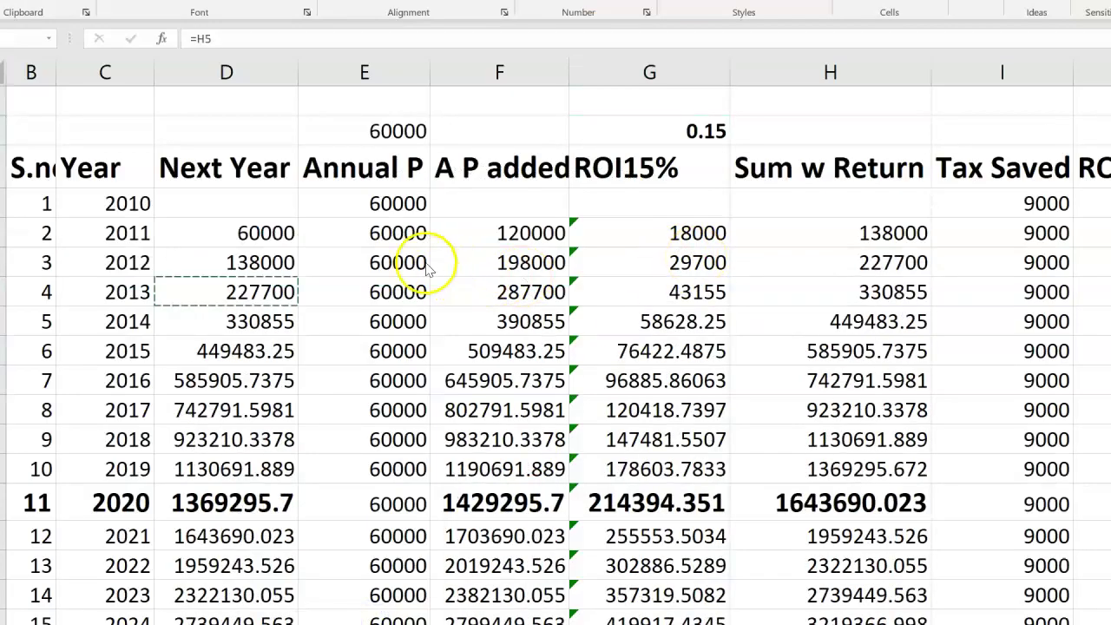
- Point arrows at the 2010 Annual P and Next Year cells and at the 2011 Annual P, A P added, ROI15% and Sum w Return values
click(392, 233)
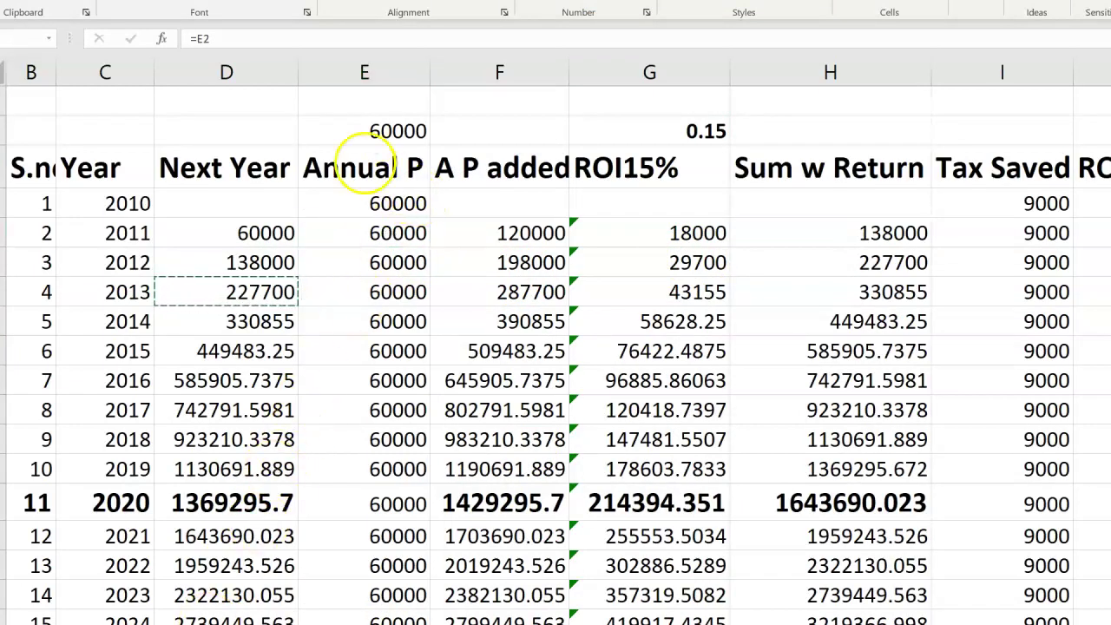
drag(321, 132, 368, 195)
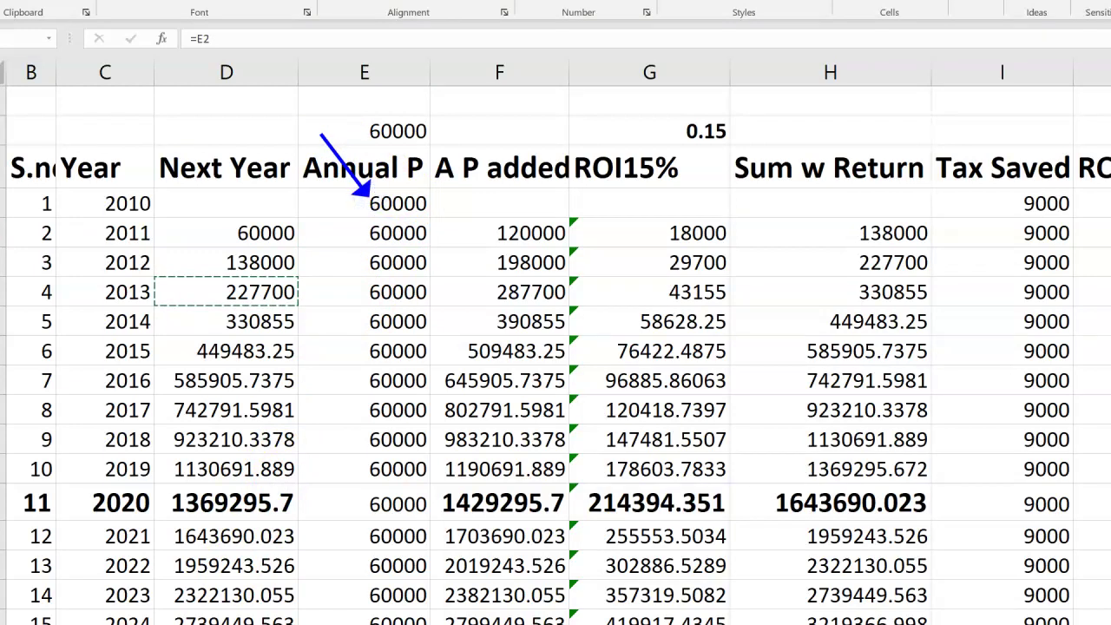
mouse_move(147, 122)
mouse_down()
mouse_move(207, 203)
mouse_move(258, 205)
mouse_up()
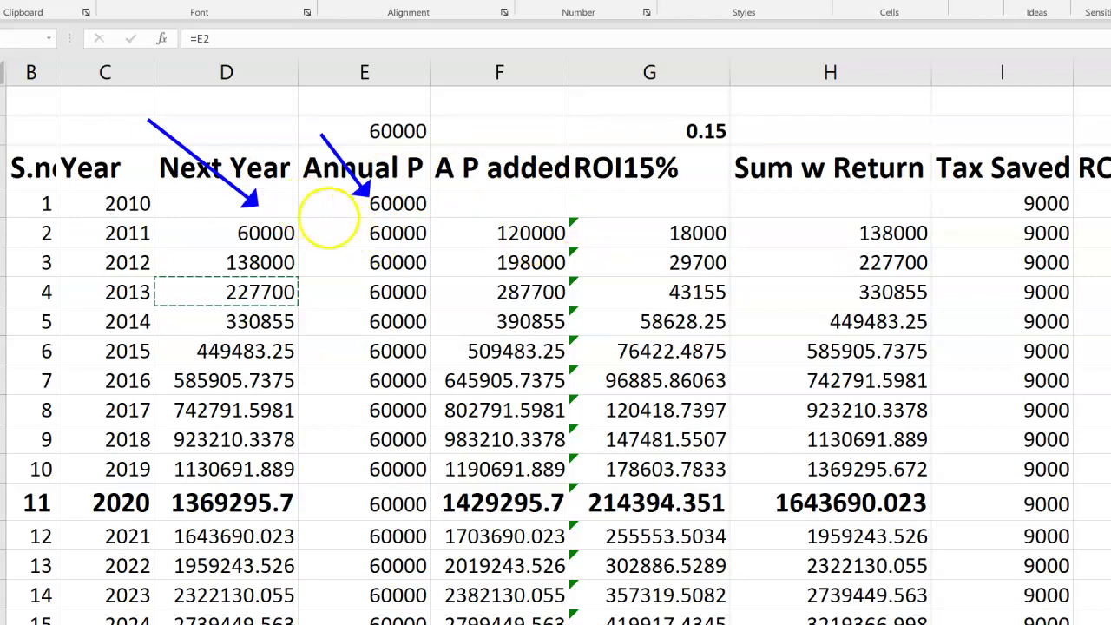
drag(318, 179, 348, 227)
drag(486, 174, 504, 205)
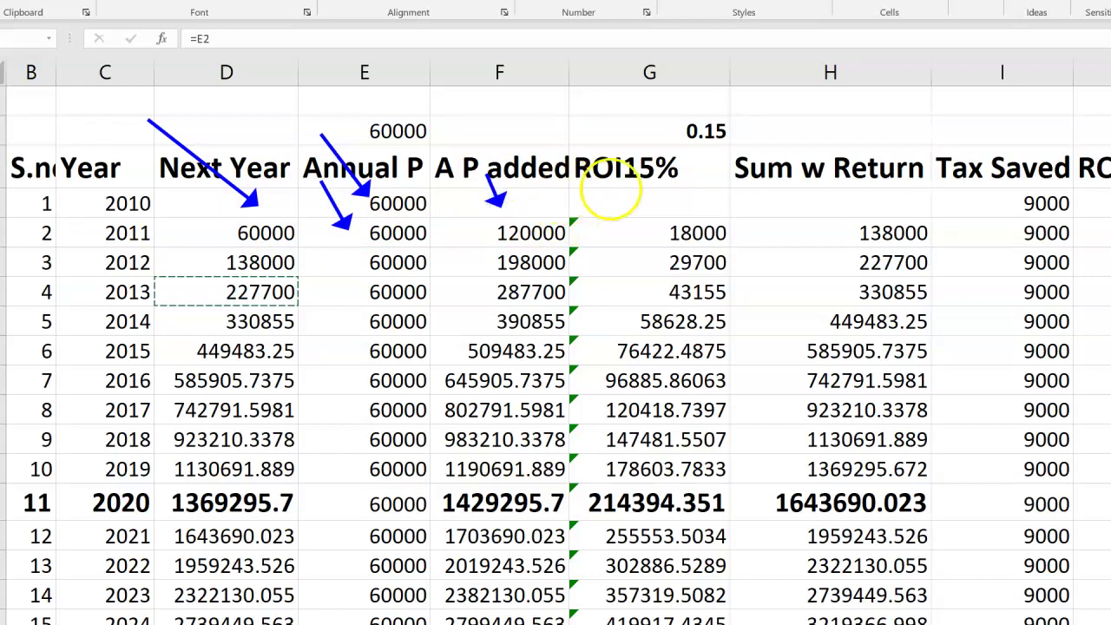
drag(611, 177, 660, 228)
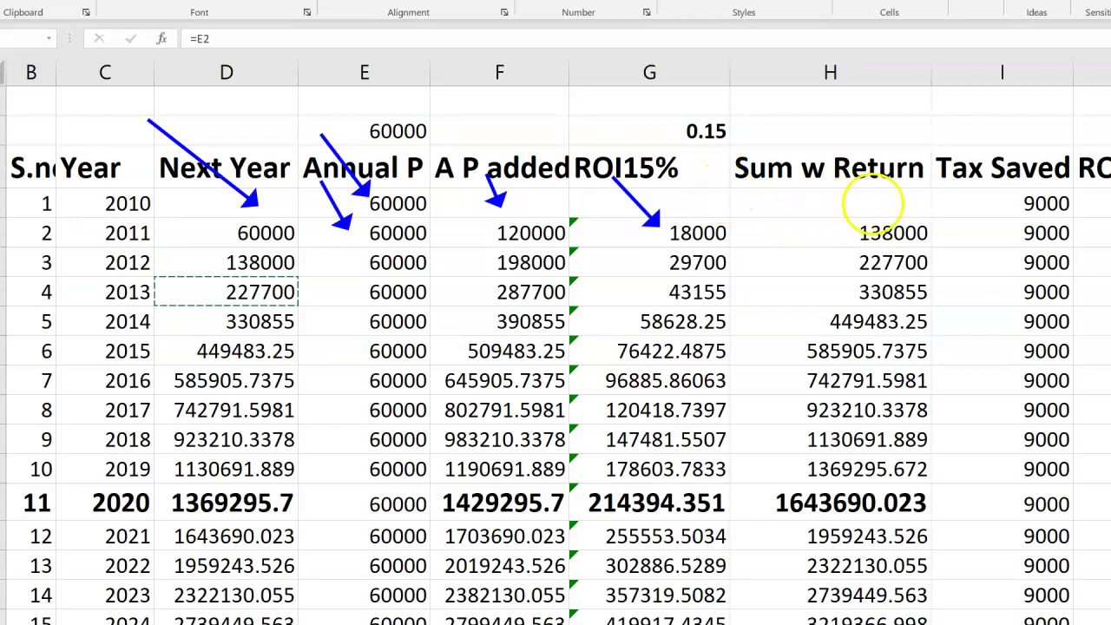
drag(816, 172, 856, 224)
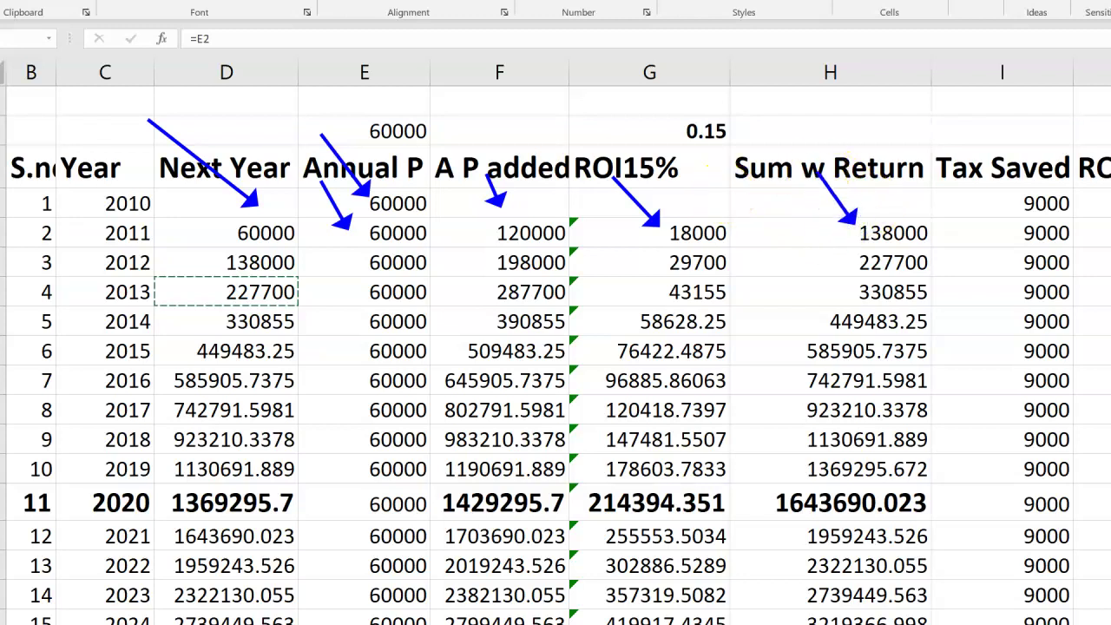
- Point arrows at the 2012 Next Year and Annual P values, and trace the Annual P and Sum w Return columns down to 2019
drag(167, 230, 203, 259)
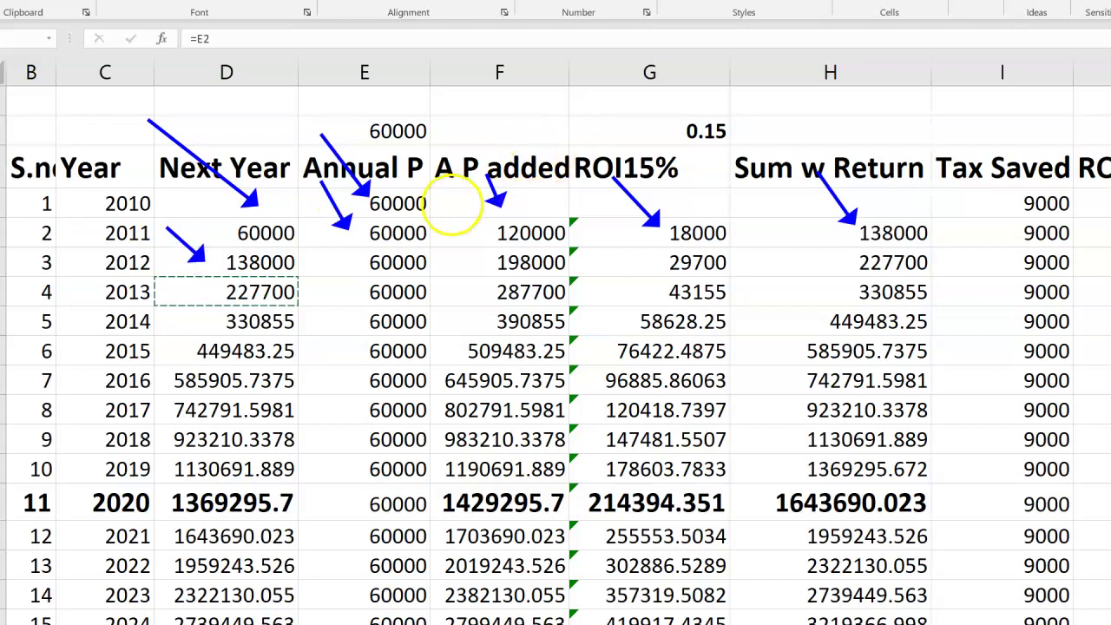
drag(308, 224, 351, 264)
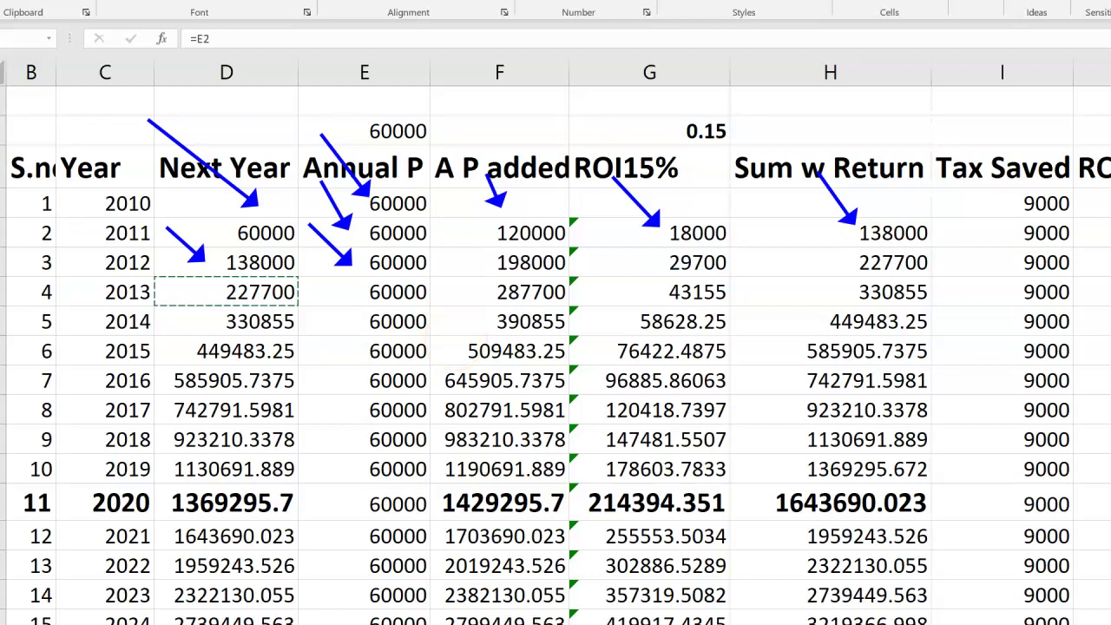
drag(423, 193, 416, 459)
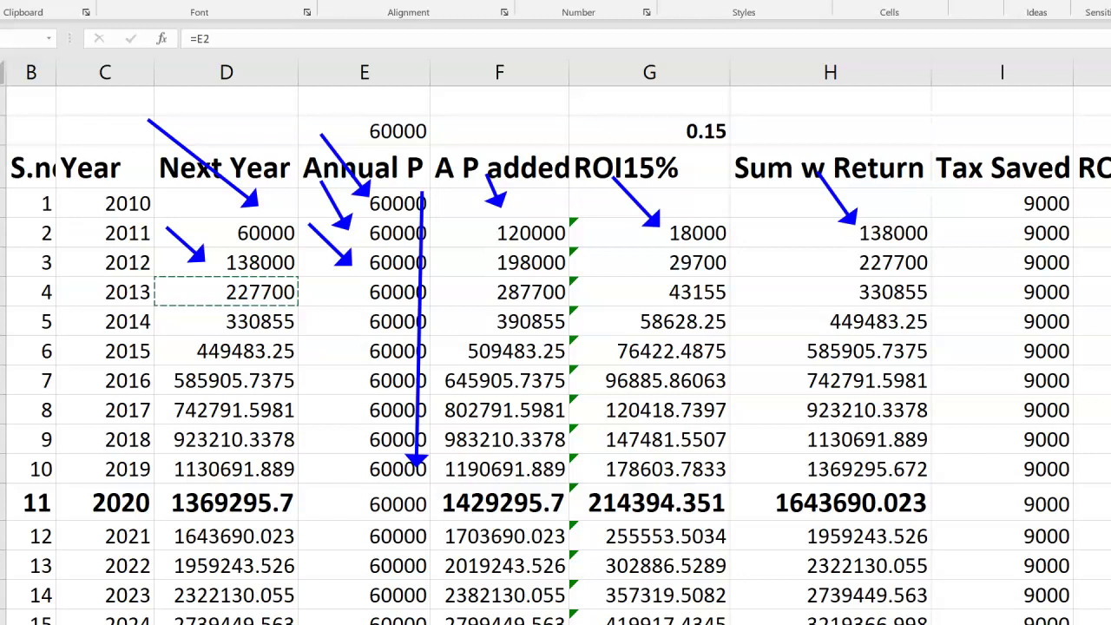
drag(912, 234, 854, 452)
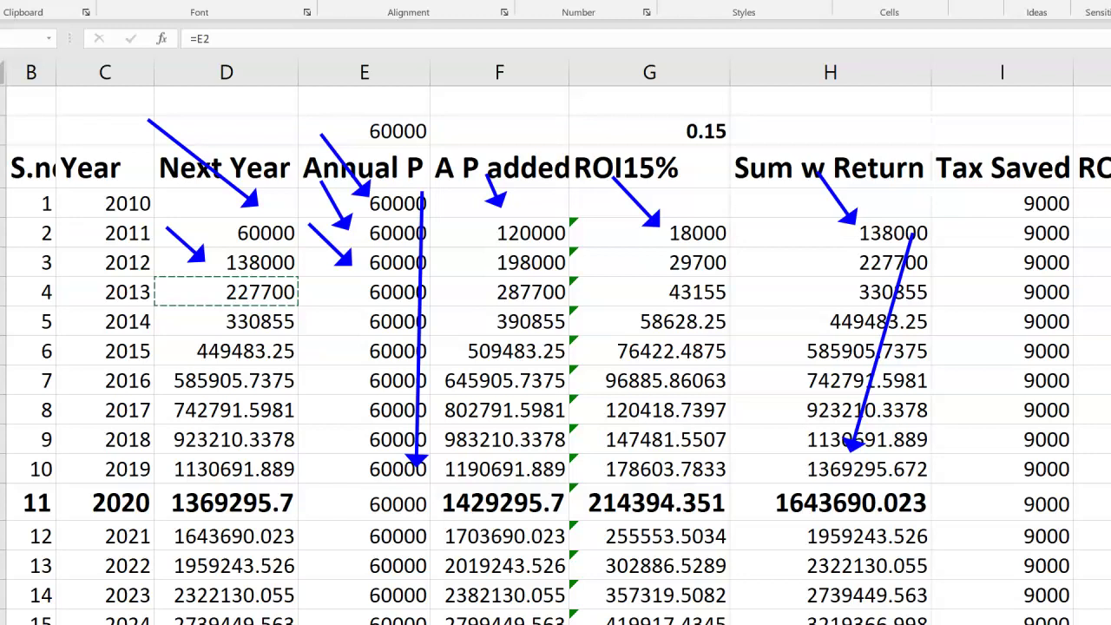
click(799, 480)
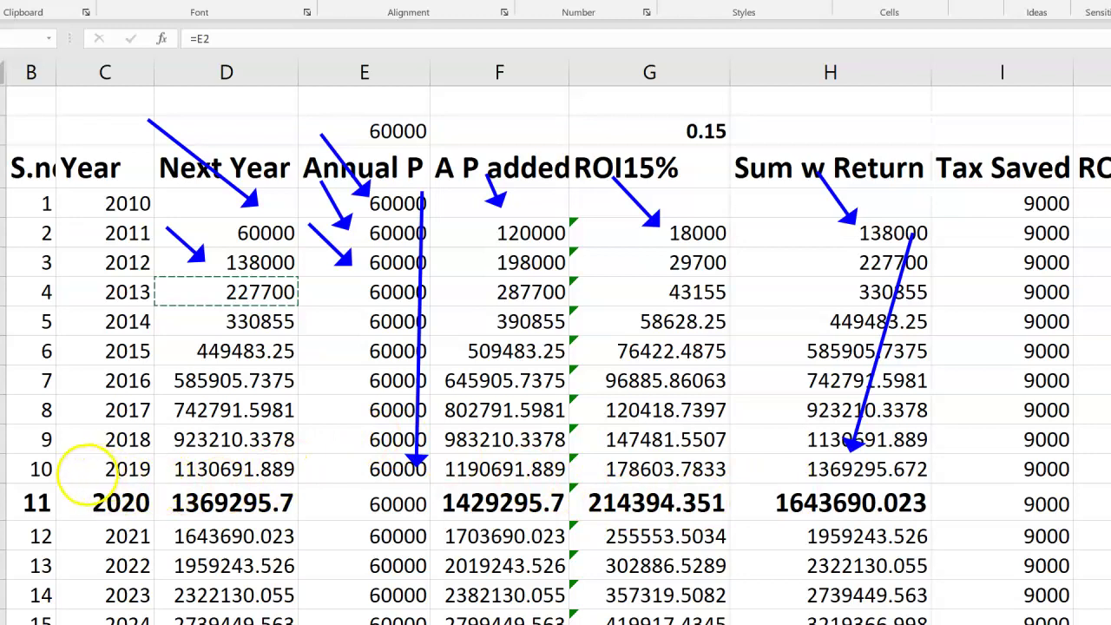
- Point arrows at the 2020 row's year, Next Year, Annual P and Sum w Return cells, and clear all arrows
drag(94, 465, 113, 502)
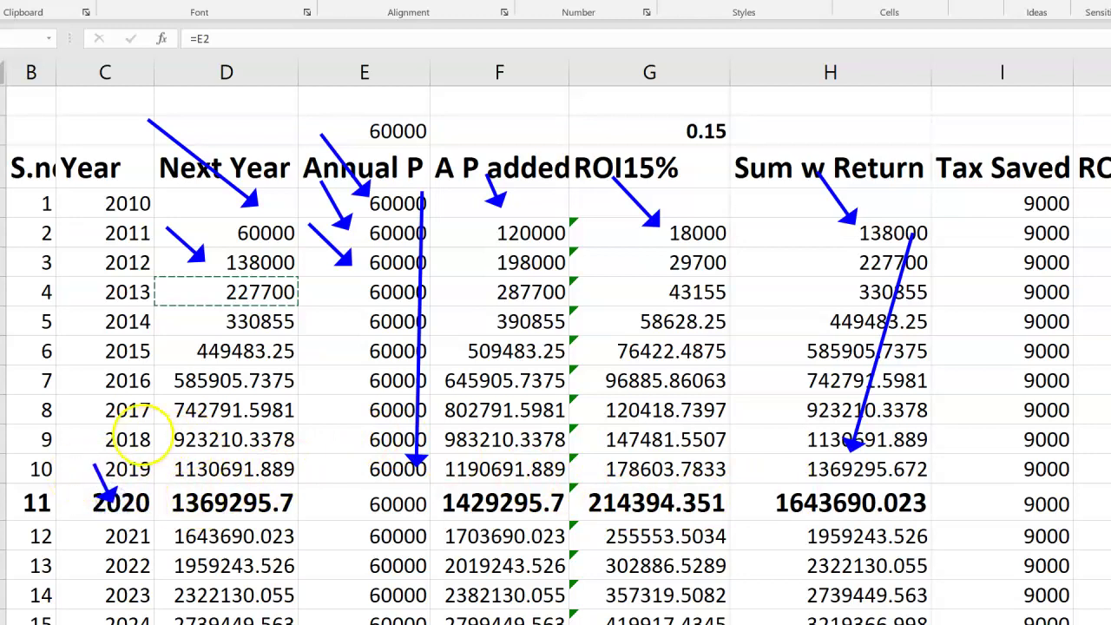
drag(128, 406, 178, 477)
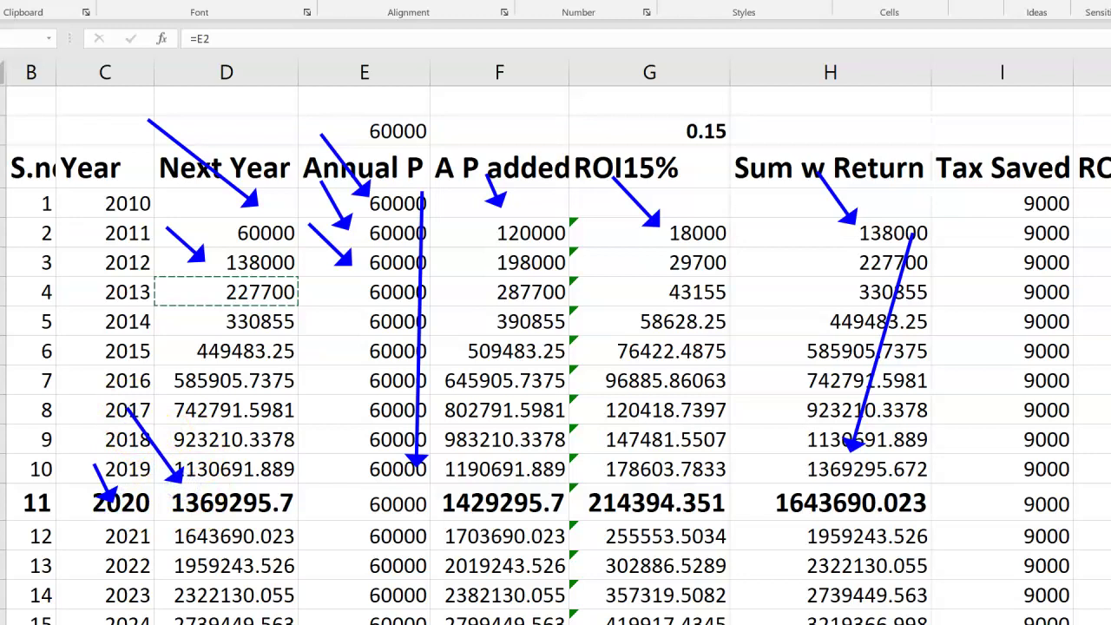
drag(322, 466, 356, 511)
drag(764, 420, 777, 478)
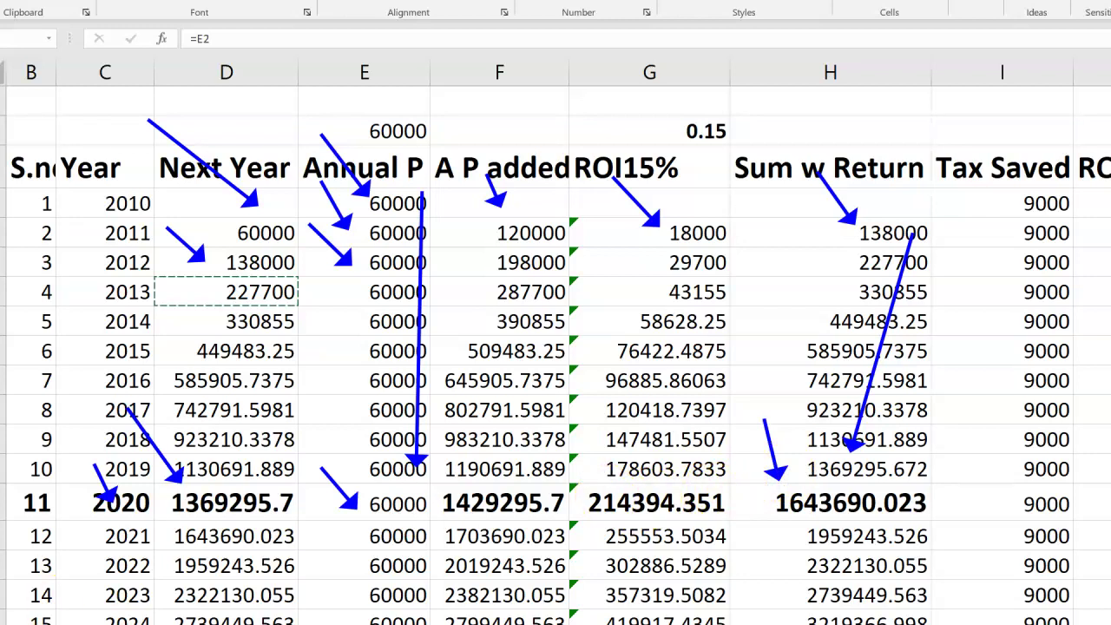
key(Escape)
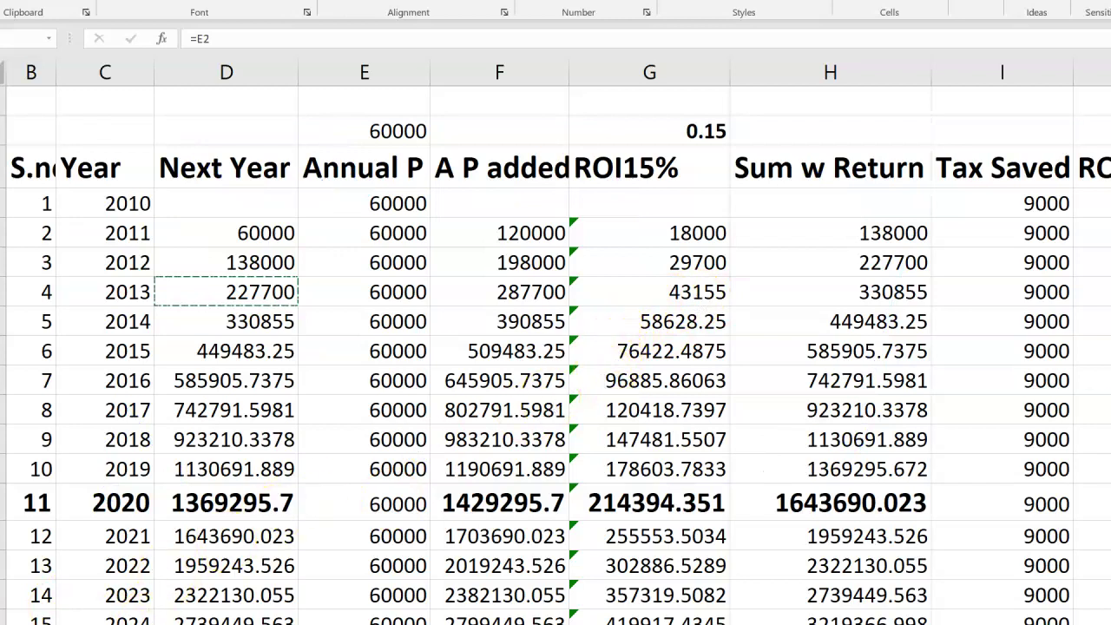
- Trace the Tax Saved and Annual P columns from 2010 to 2020 with arrows, and clear them
drag(1001, 200, 991, 504)
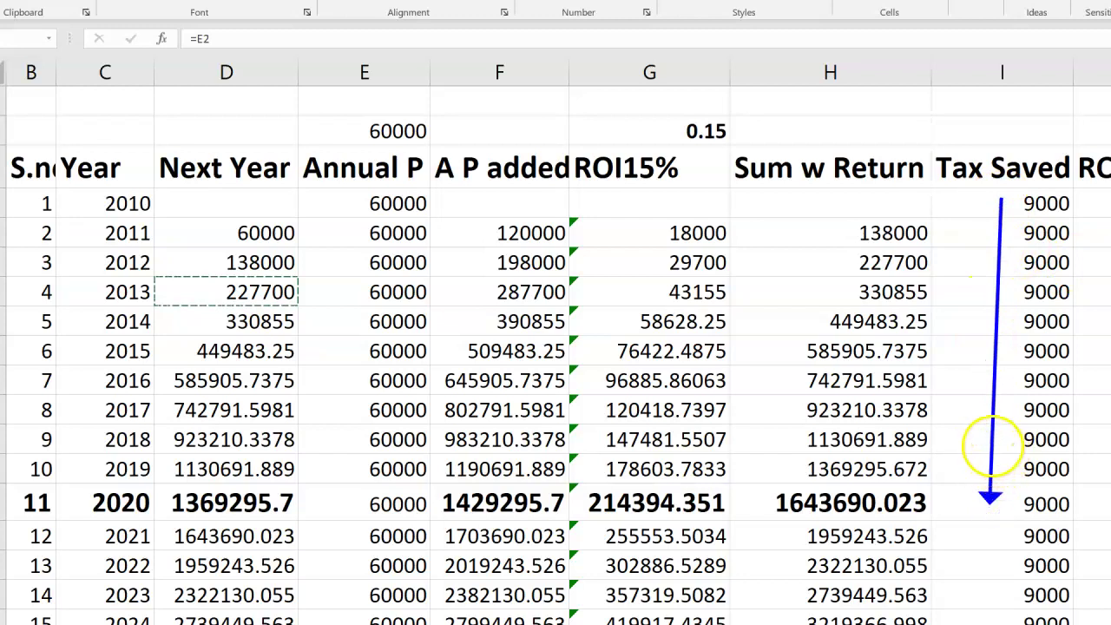
drag(388, 200, 383, 497)
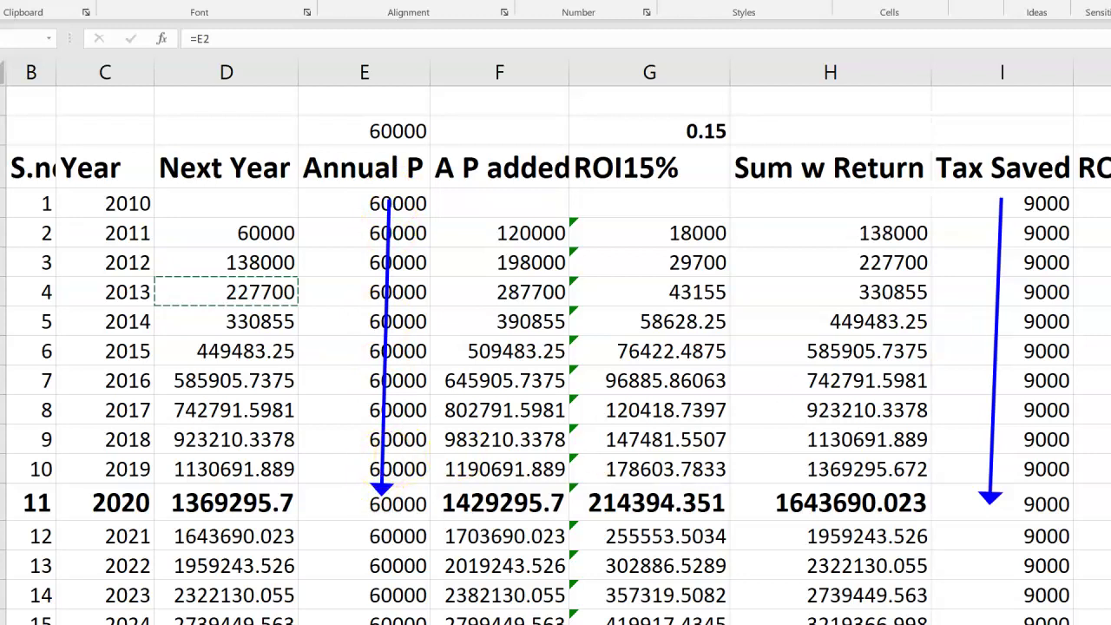
mouse_move(1000, 202)
mouse_down()
mouse_move(985, 285)
mouse_move(982, 496)
mouse_up()
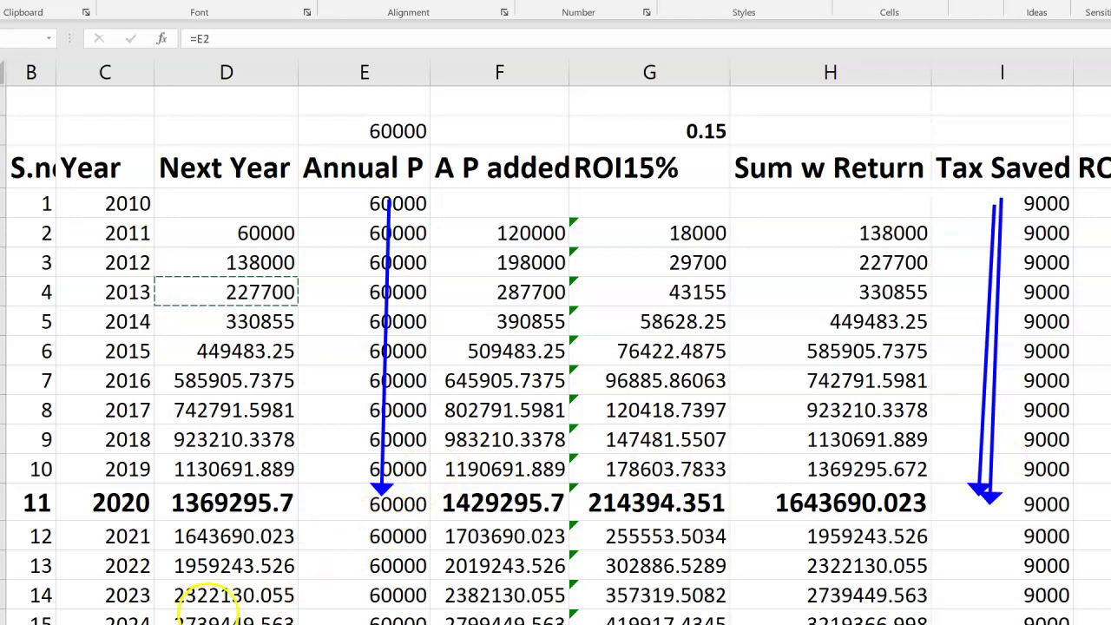
key(Escape)
- Review the rows up to 2030 and point an arrow at the Sum w Return value for 2030
scroll(632, 410, down, 1)
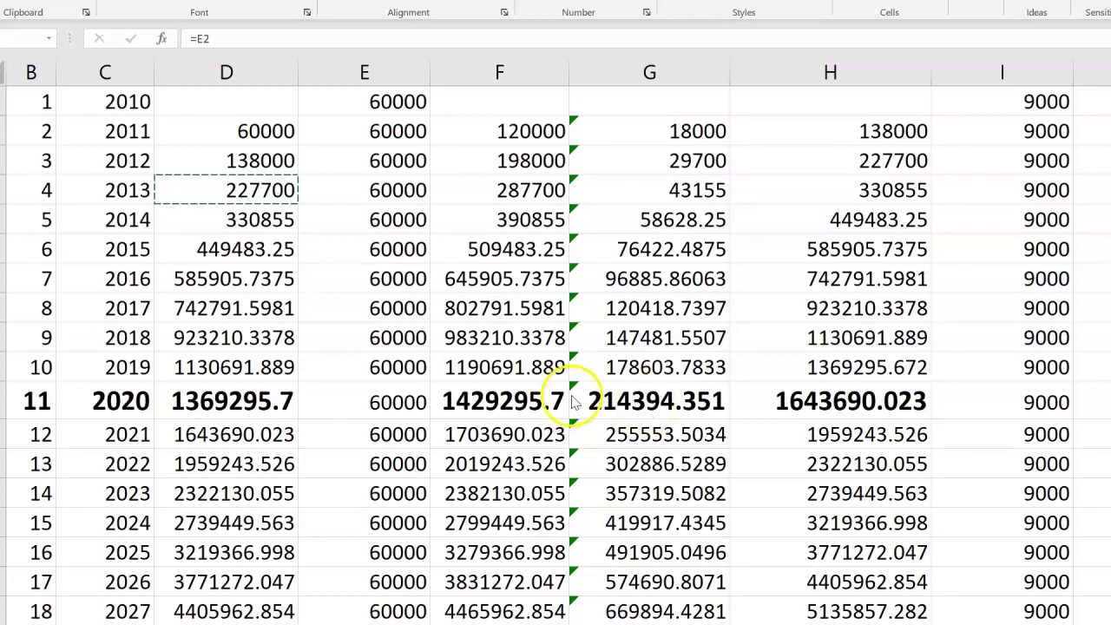
scroll(217, 408, down, 1)
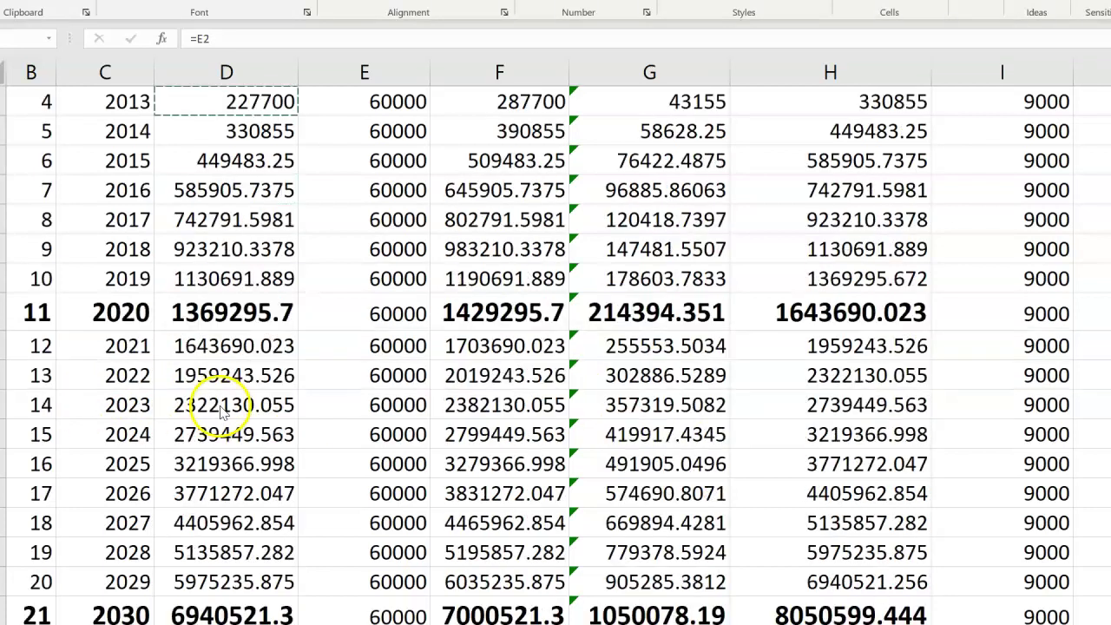
scroll(228, 418, down, 1)
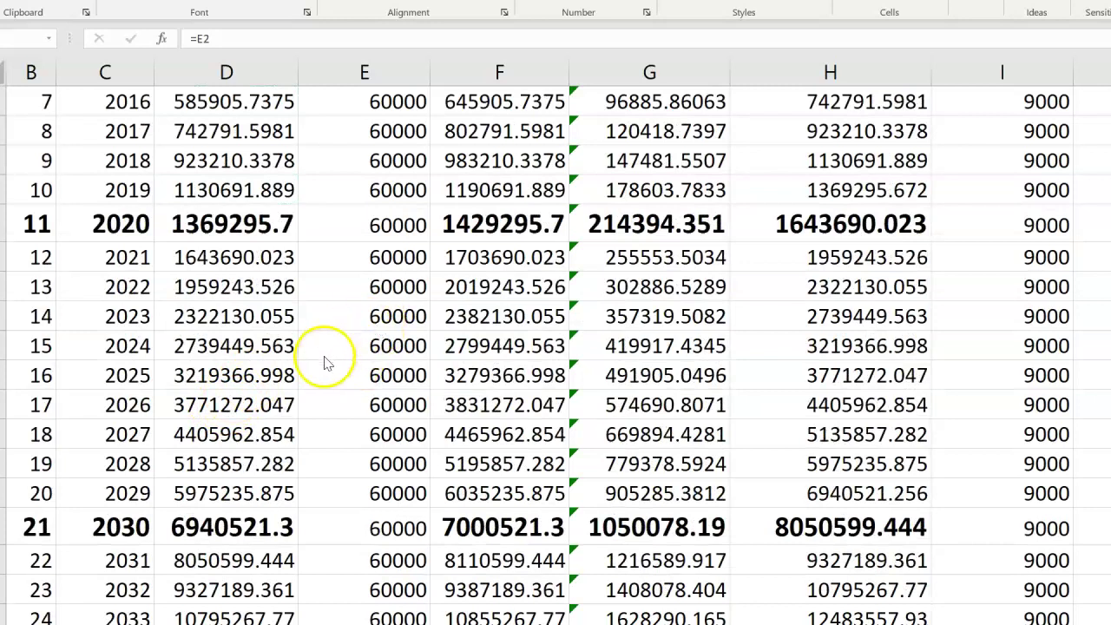
scroll(312, 382, down, 1)
scroll(312, 447, down, 1)
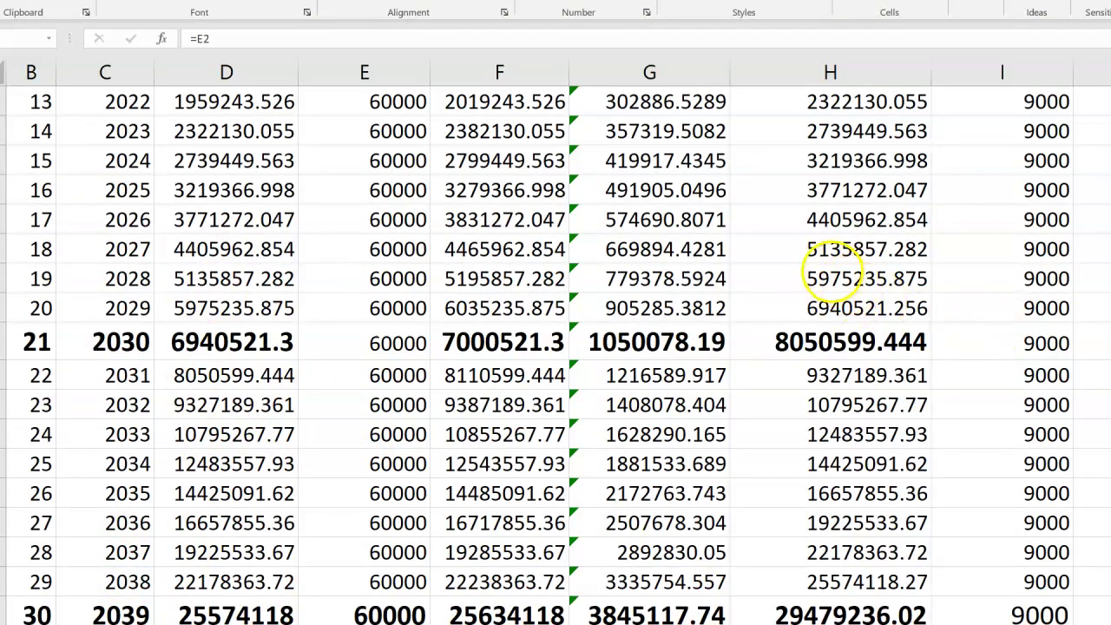
mouse_move(762, 260)
mouse_down()
mouse_move(765, 309)
mouse_move(792, 337)
mouse_up()
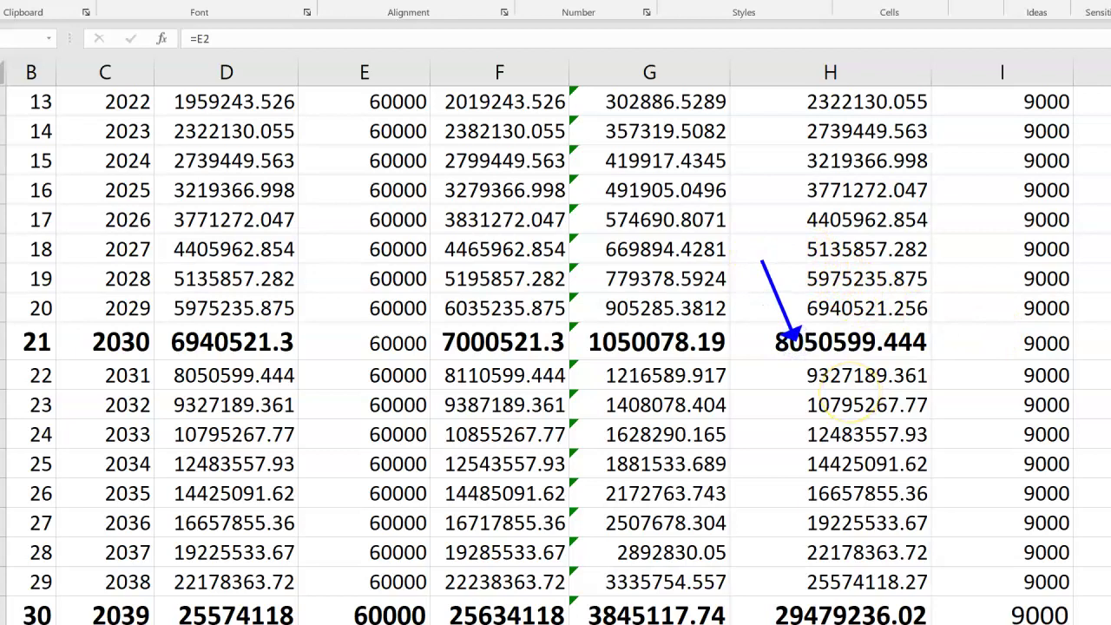
- Draw arrows up the Annual P column from 2030 to 2026 and at the 2030 Tax Saved value, and clear them
drag(371, 348, 365, 228)
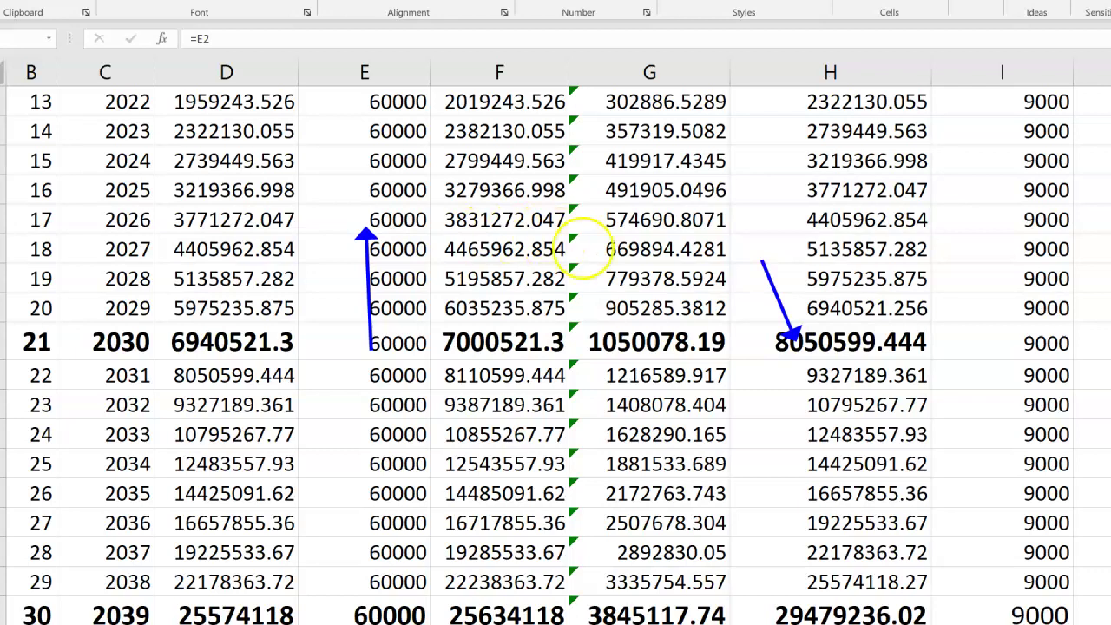
drag(995, 318, 1002, 335)
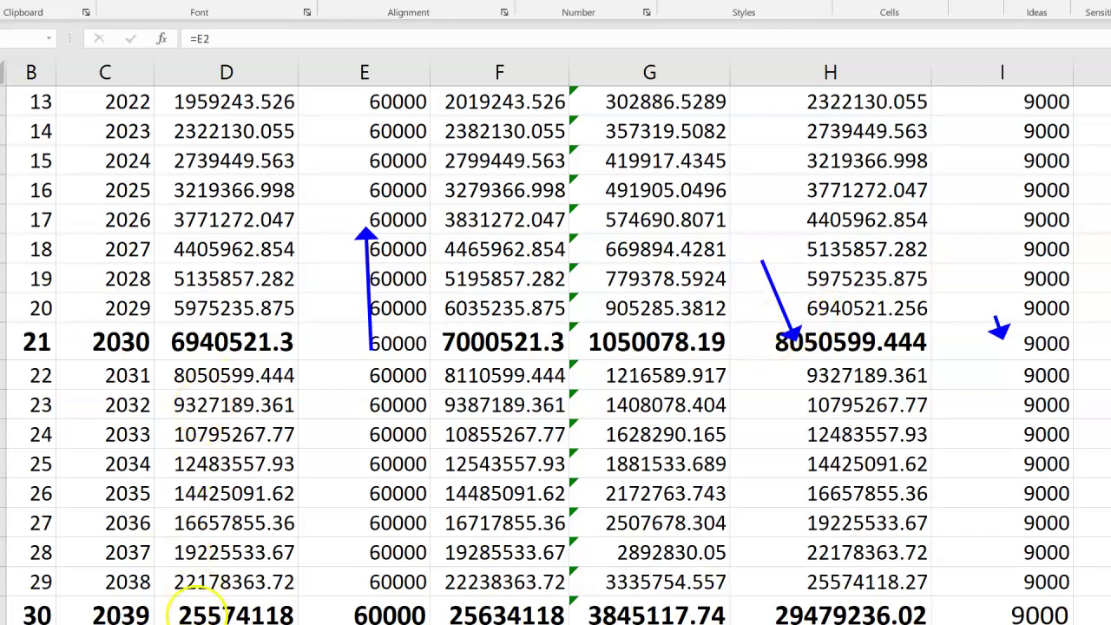
scroll(534, 335, down, 2)
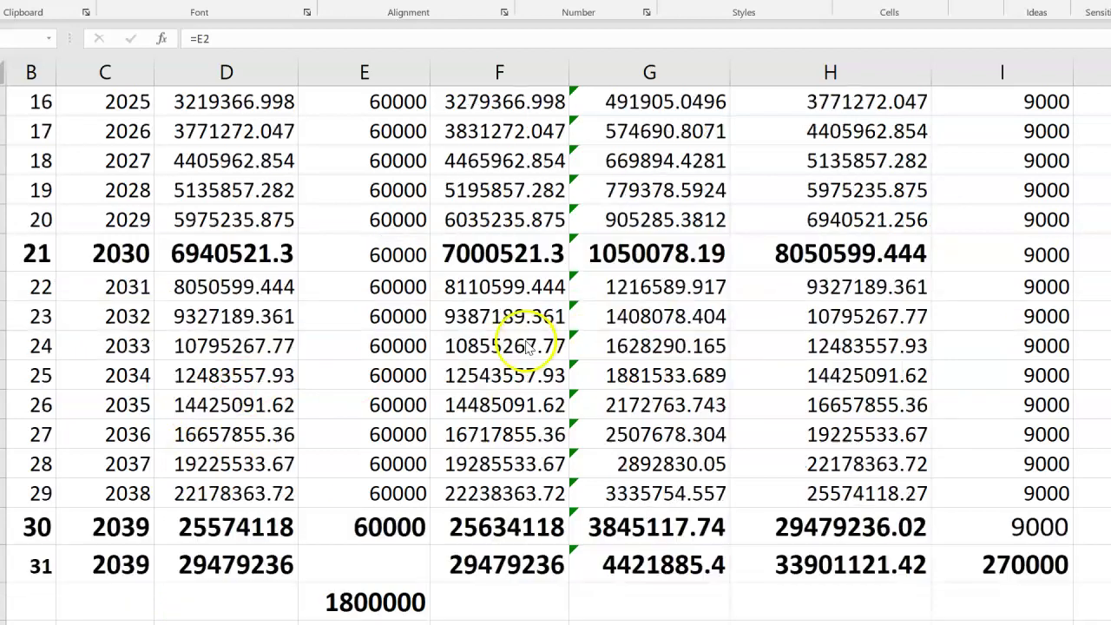
- Point arrows at the 2031 Next Year and Annual P values, and trace the Sum w Return column from 2030 to row 30 with arrows
scroll(436, 408, up, 1)
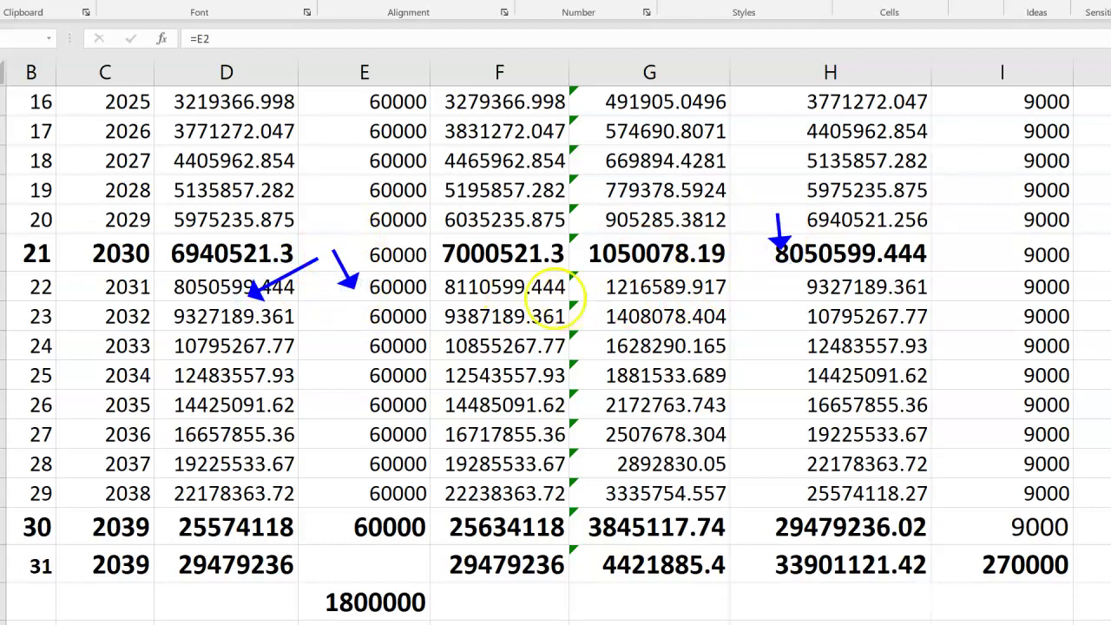
drag(727, 244, 794, 289)
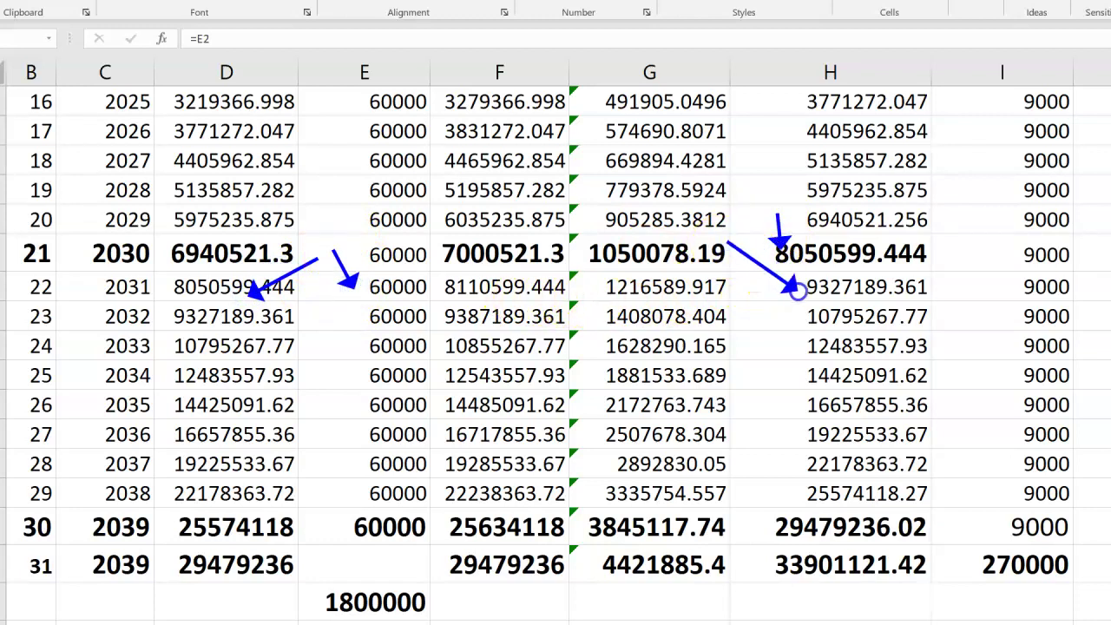
drag(330, 311, 284, 338)
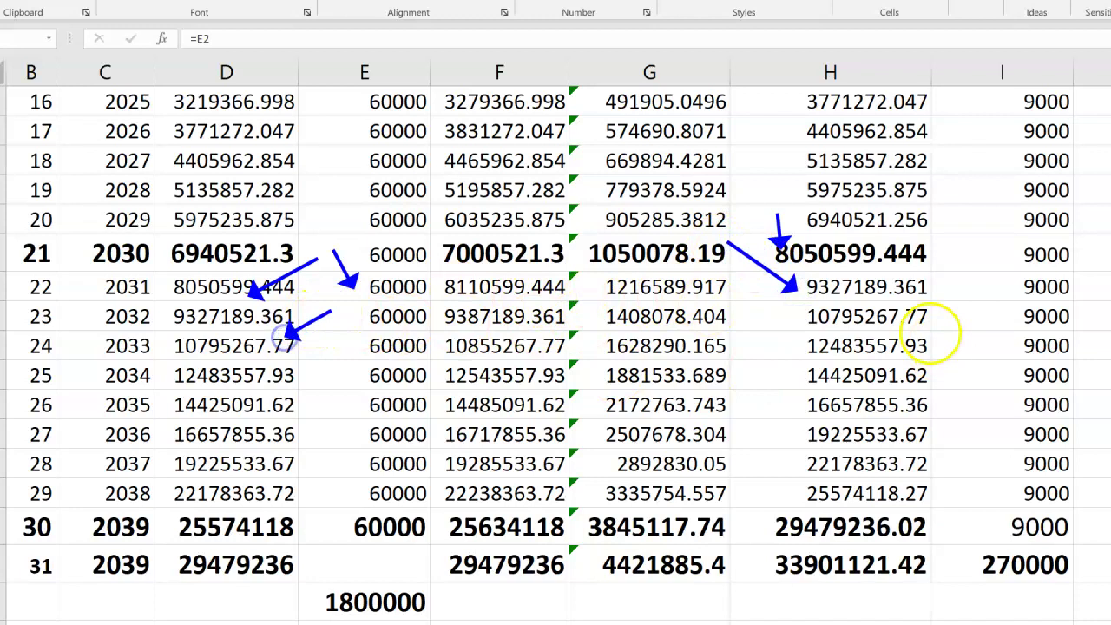
mouse_move(712, 306)
mouse_down()
mouse_move(764, 340)
mouse_move(797, 323)
mouse_up()
mouse_move(690, 339)
mouse_down()
mouse_move(761, 342)
mouse_move(799, 404)
mouse_move(788, 428)
mouse_up()
drag(737, 463, 800, 465)
mouse_move(740, 489)
mouse_down()
mouse_move(790, 495)
mouse_move(763, 519)
mouse_move(782, 537)
mouse_up()
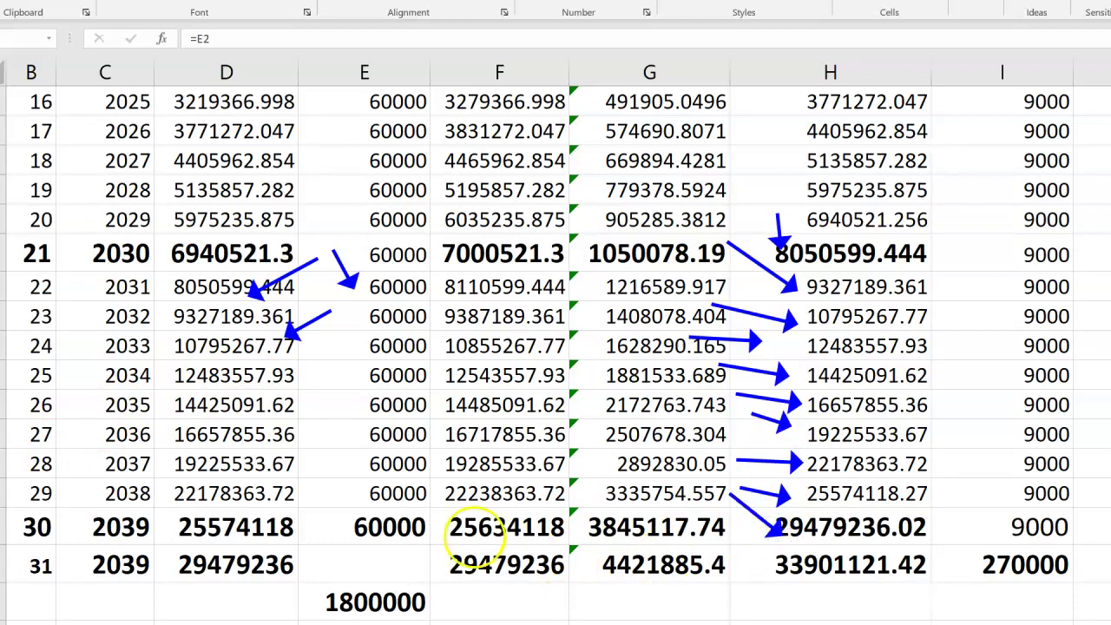
- Point arrows at row 31's empty Annual P cell and its Sum w Return value, clear all arrows and leave drawing mode
drag(313, 526, 349, 563)
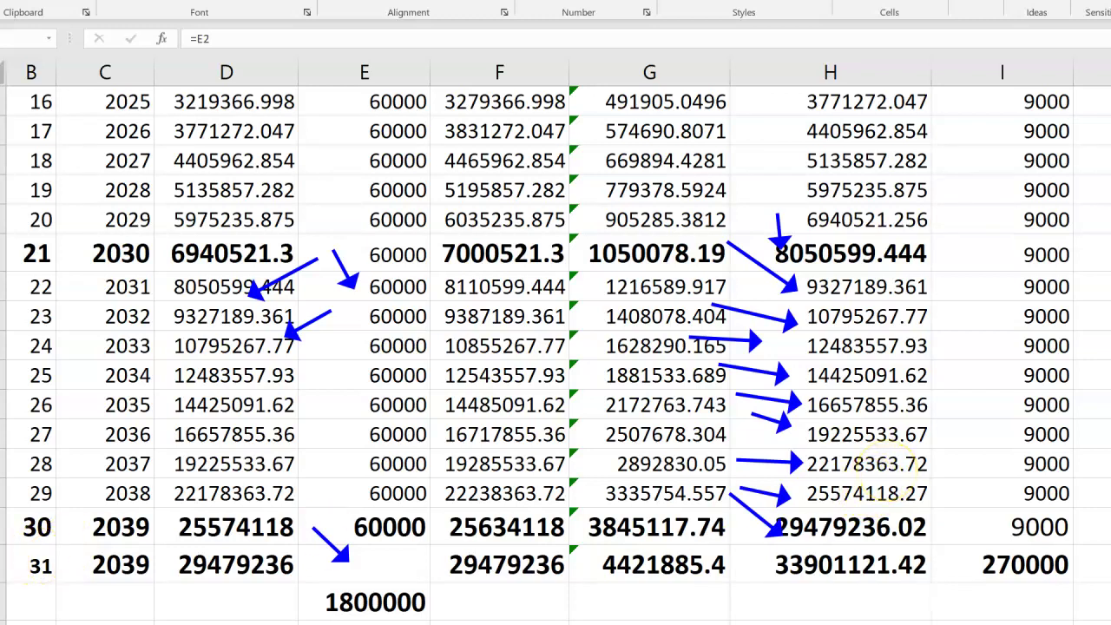
drag(745, 519, 786, 570)
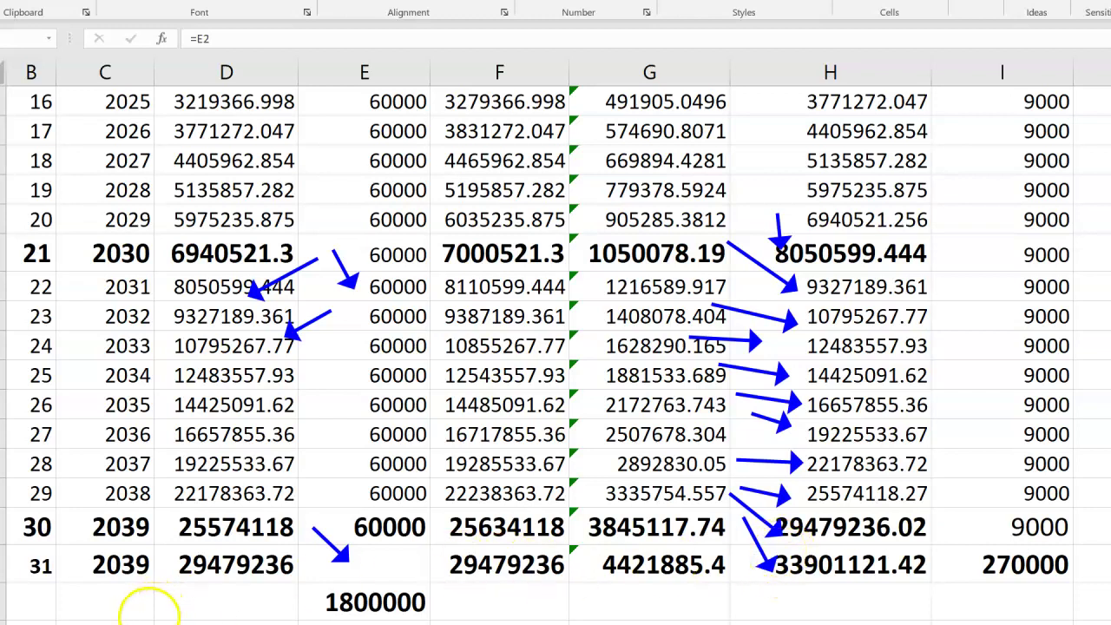
key(e)
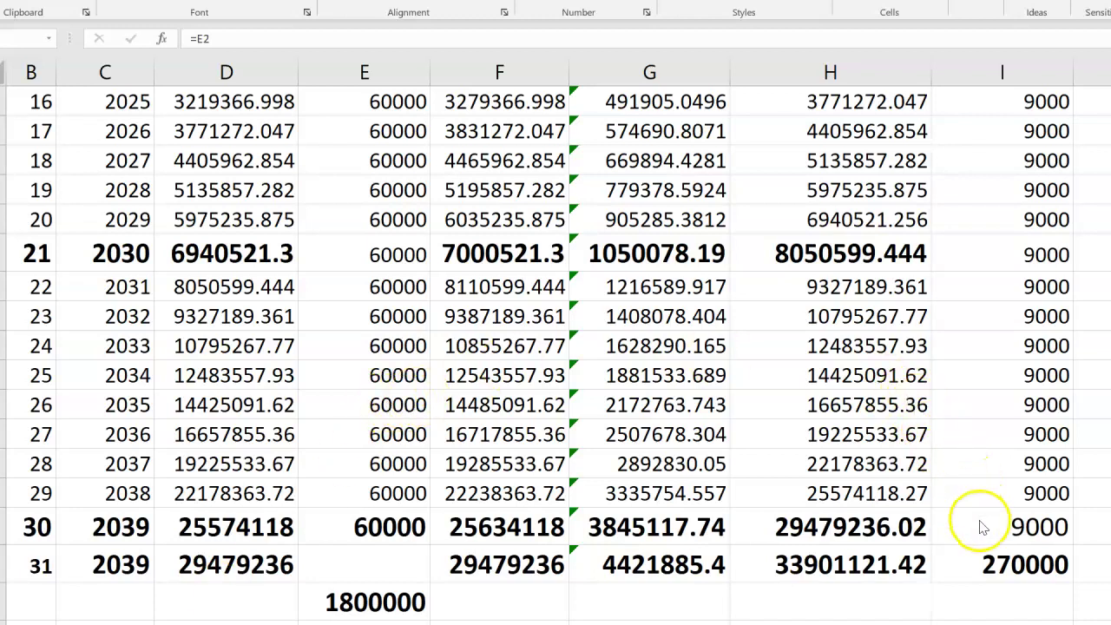
key(Escape)
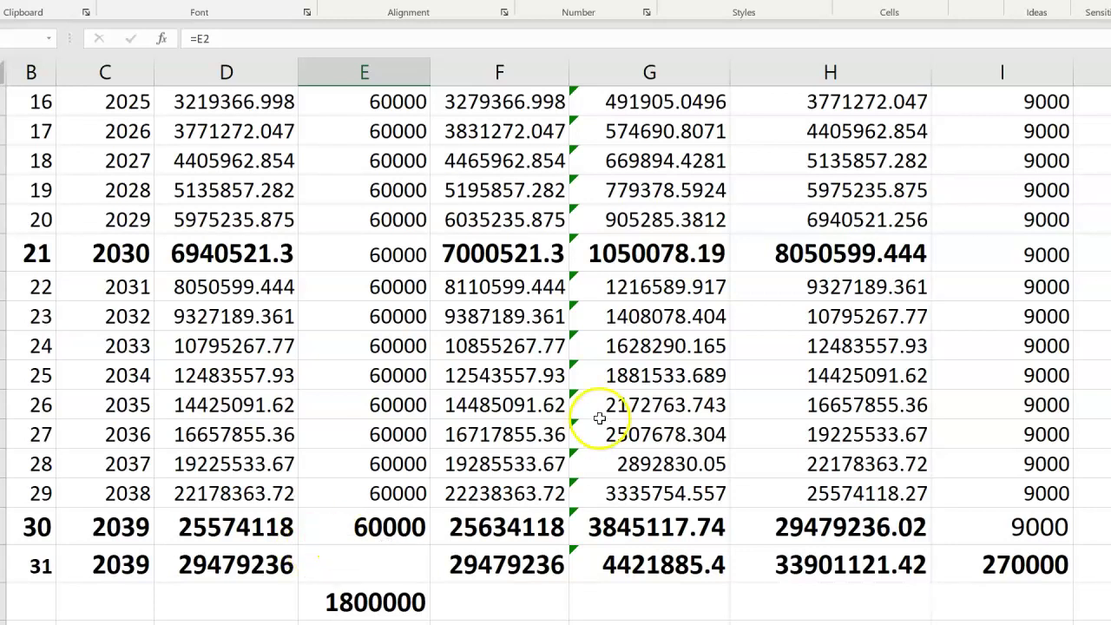
- Set the rate of return above the ROI15% heading to 0.07
scroll(608, 408, up, 2)
scroll(634, 346, up, 4)
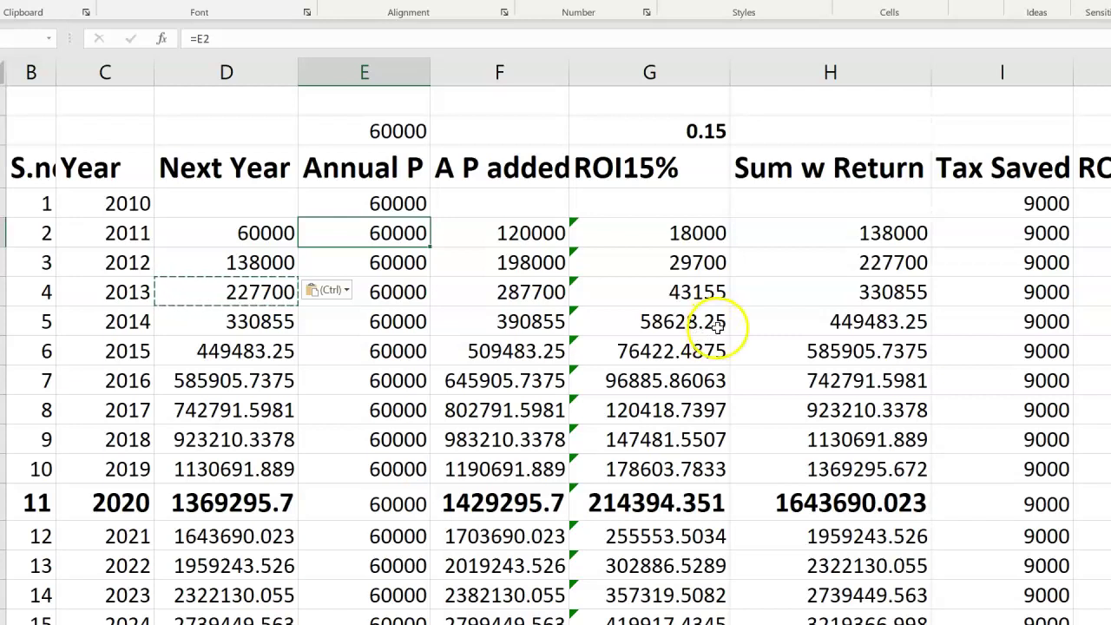
double_click(715, 131)
drag(715, 131, 727, 136)
text(7)
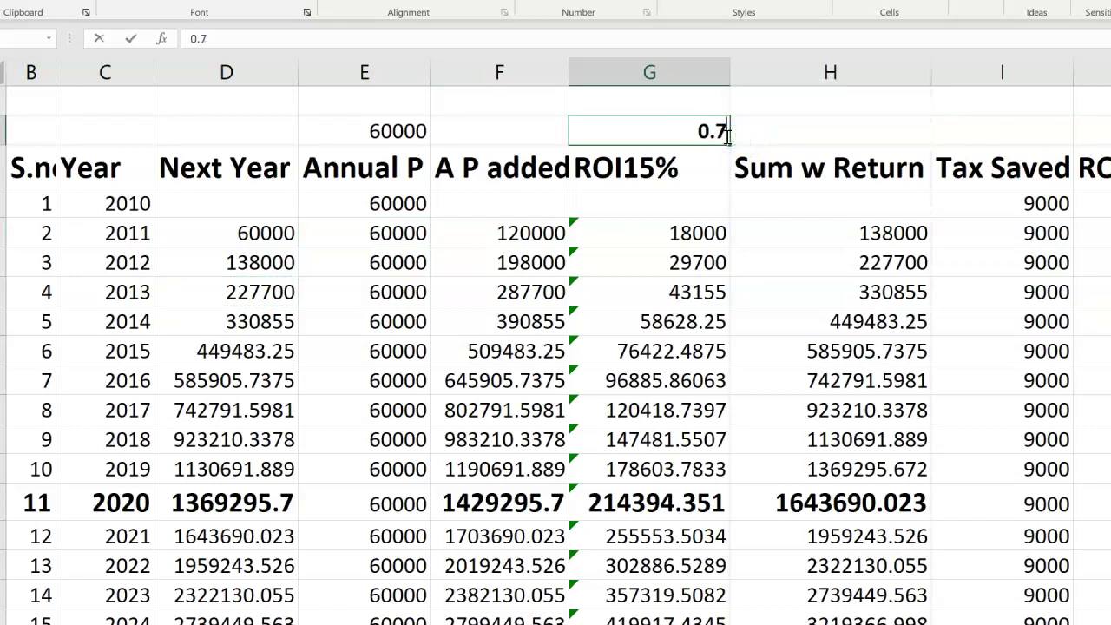
click(720, 123)
text(0)
key(Return)
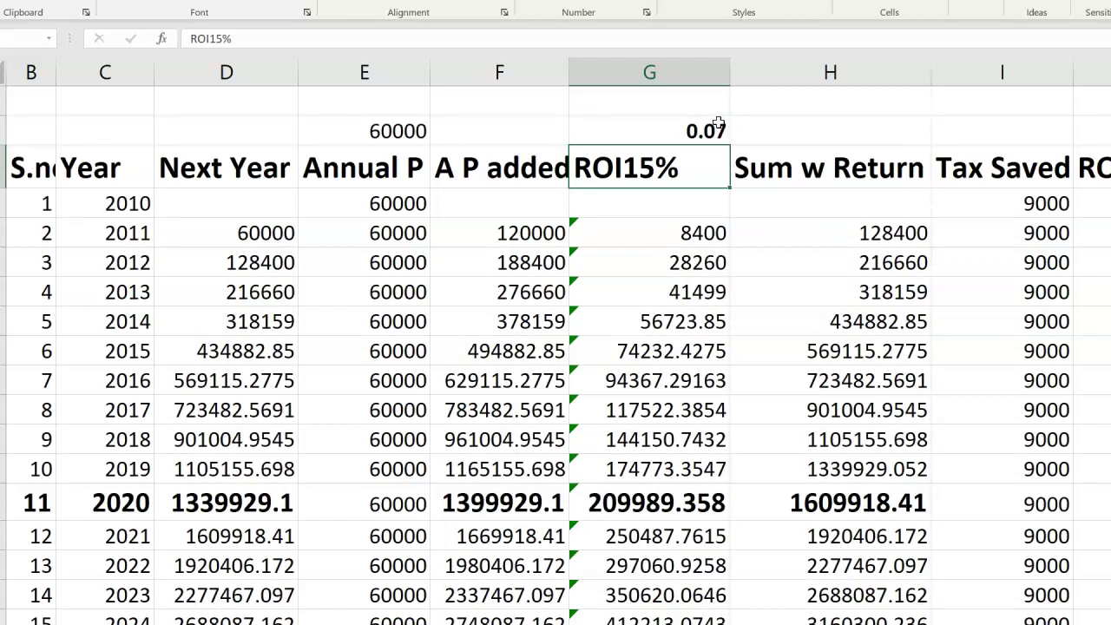
- Trace the Annual P column from 2010 to 2019 and point arrows at the 2020 Sum w Return value, and clear all arrows
scroll(1029, 348, down, 1)
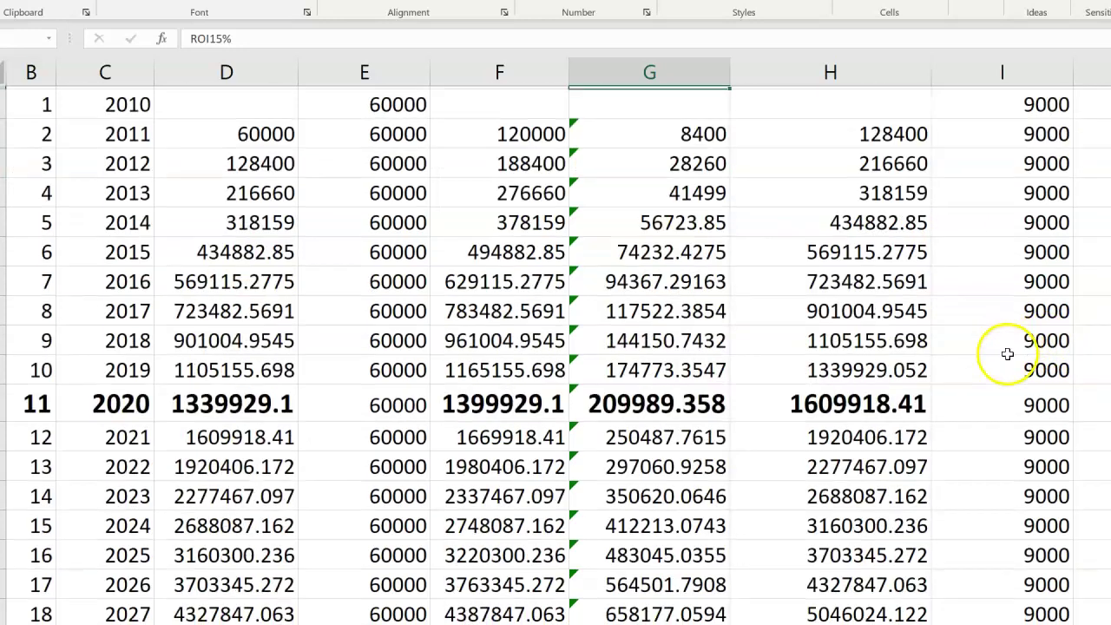
scroll(944, 366, down, 1)
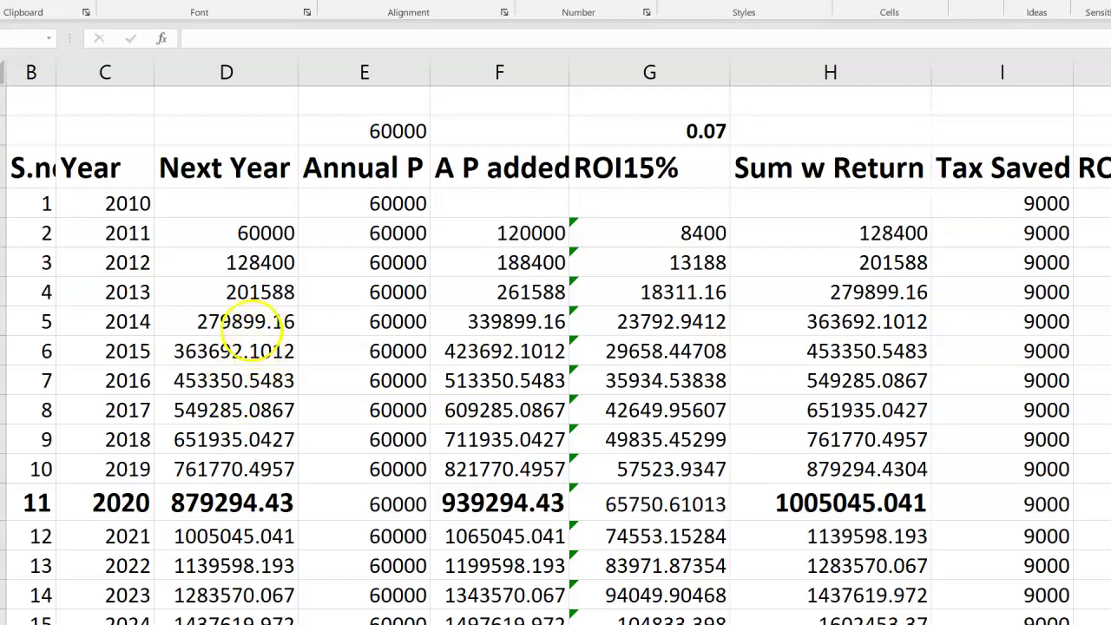
drag(383, 209, 394, 469)
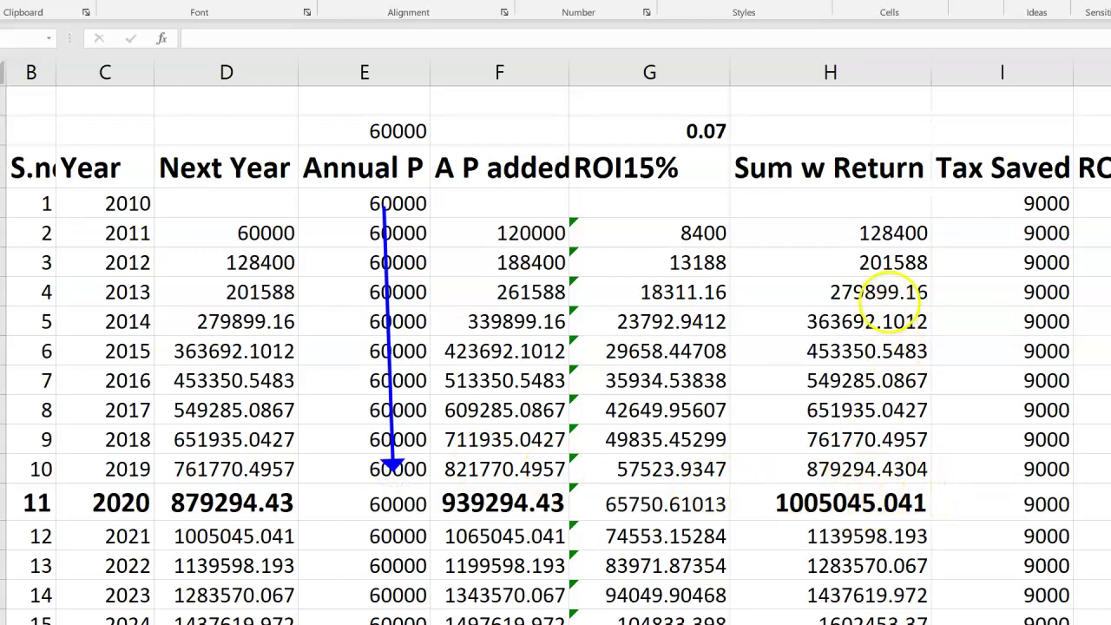
drag(758, 438, 804, 493)
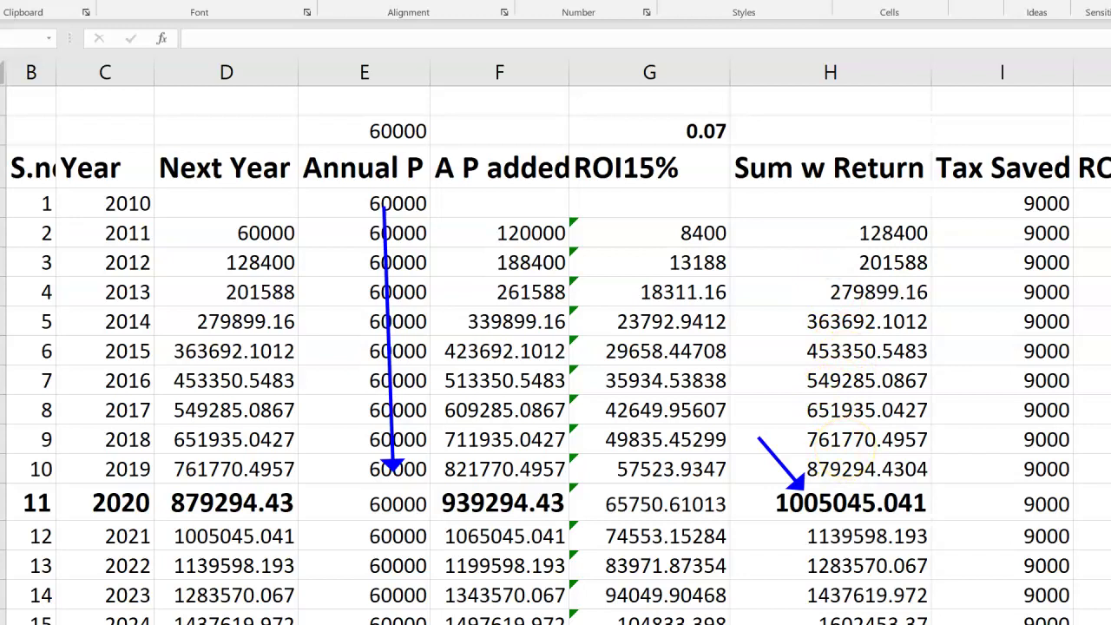
drag(722, 426, 777, 485)
key(Escape)
- Review the rows from 2020 to 2030 at the 7% rate and select the 2030 Sum w Return value
scroll(534, 317, down, 1)
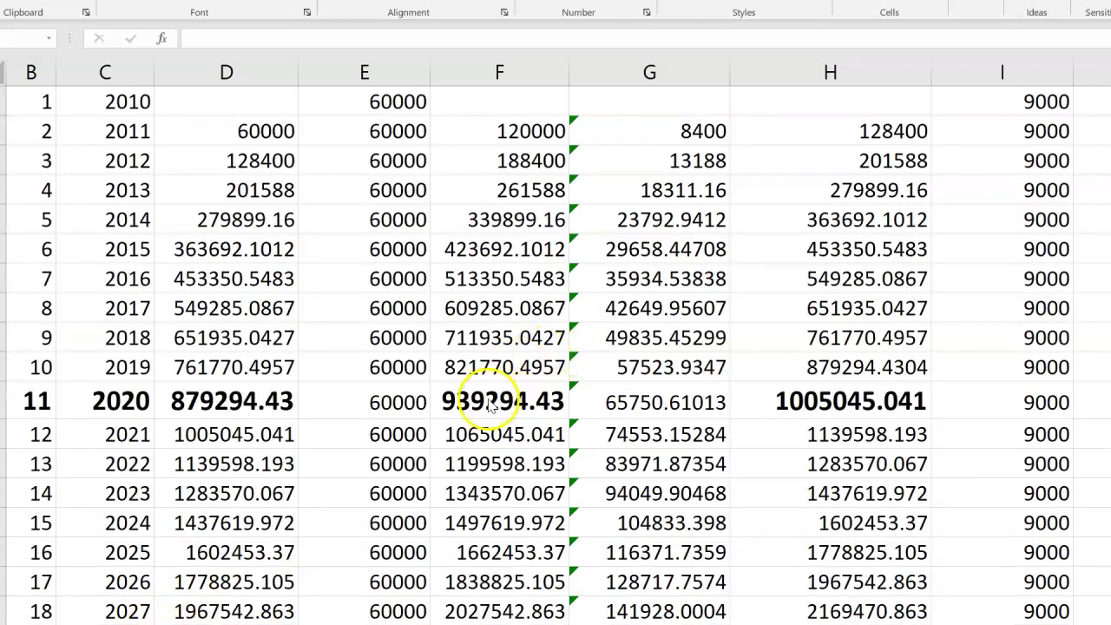
scroll(490, 406, down, 1)
scroll(695, 434, down, 1)
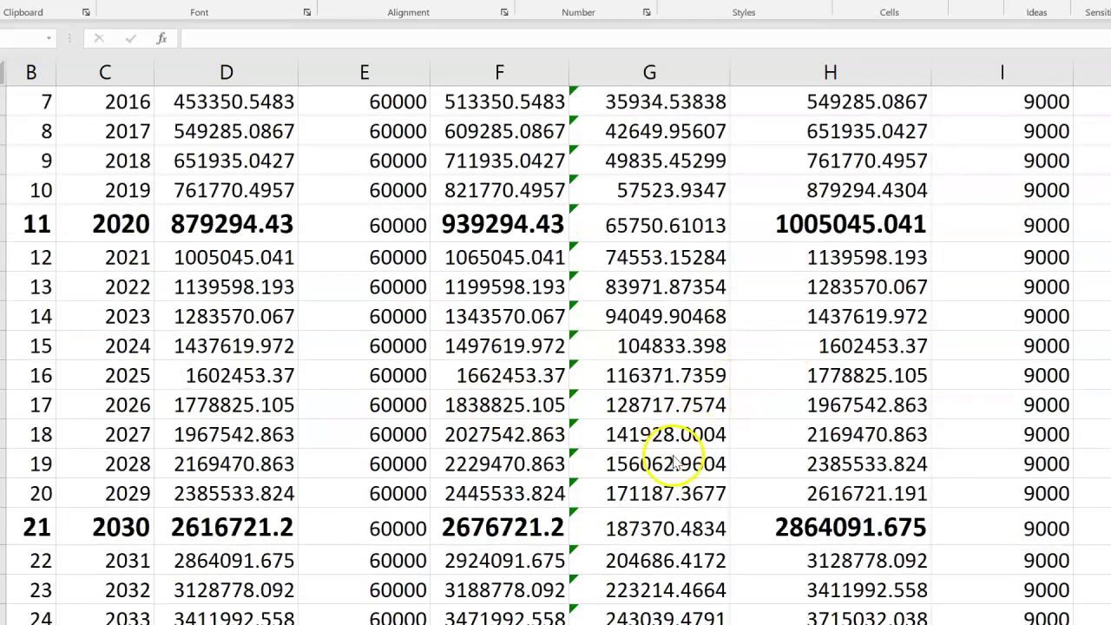
scroll(673, 464, down, 1)
click(676, 404)
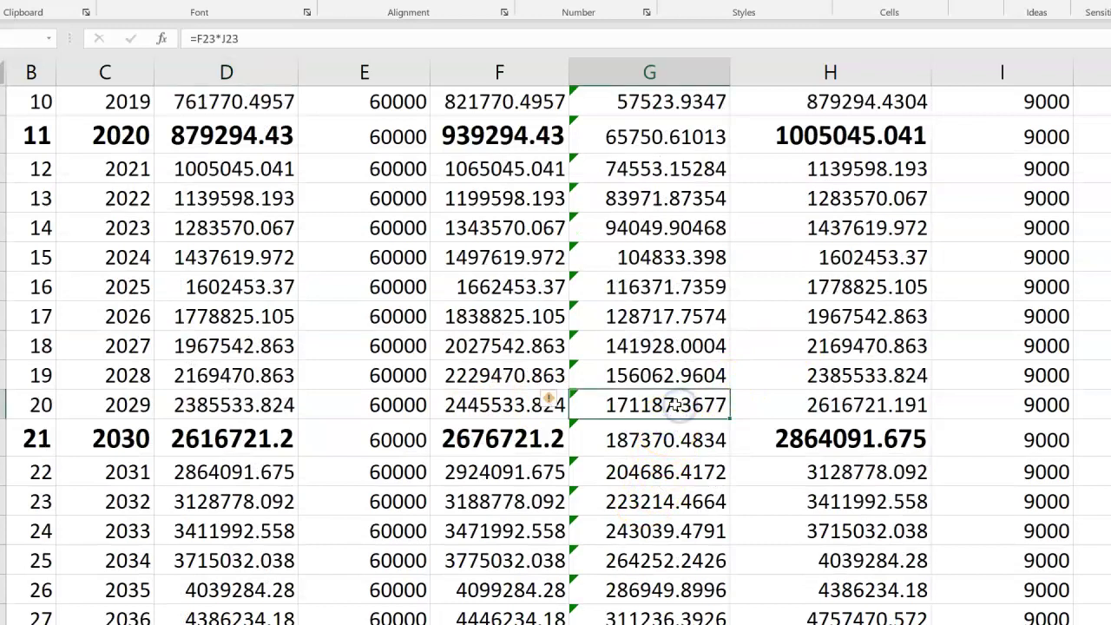
click(806, 446)
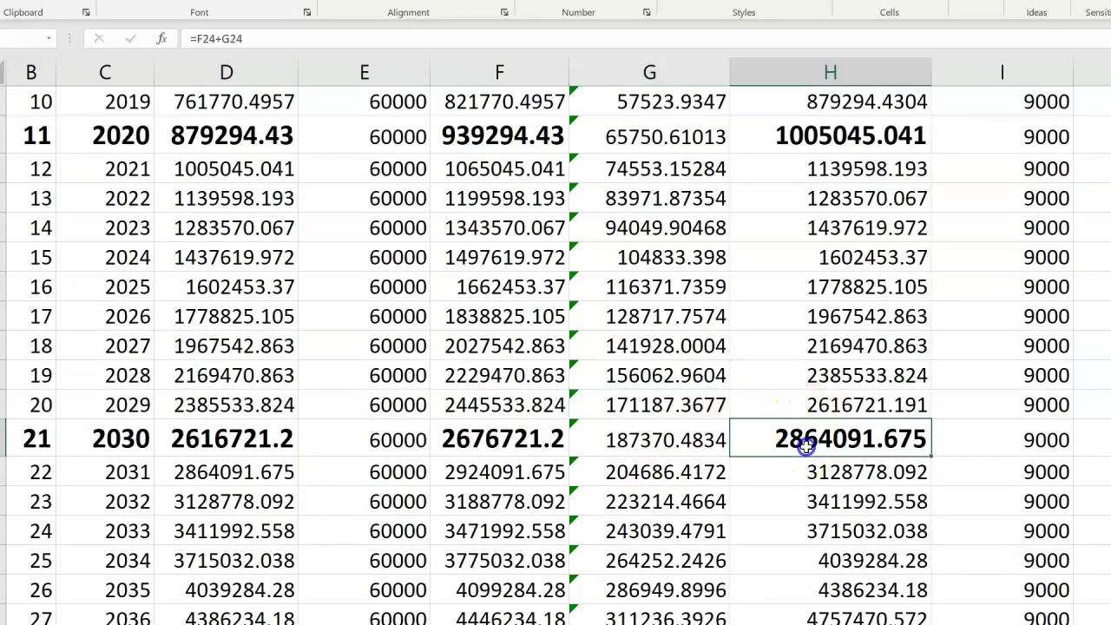
click(811, 439)
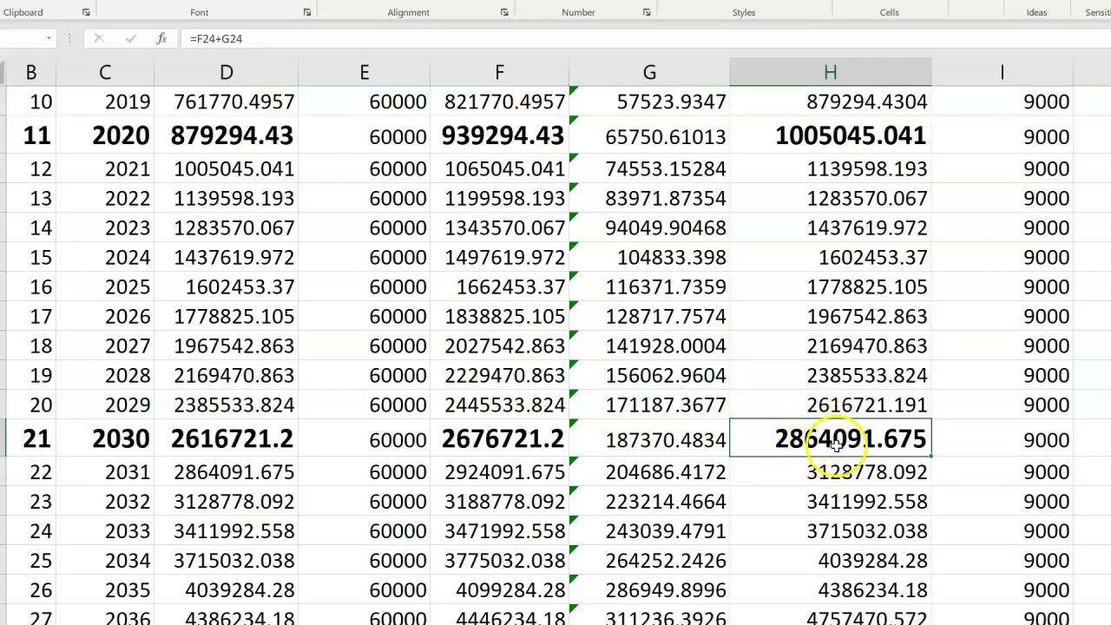
- Review the rows after 2030 and select the Sum w Return values of rows 30 and 31 in turn
scroll(898, 445, down, 1)
scroll(898, 445, down, 1)
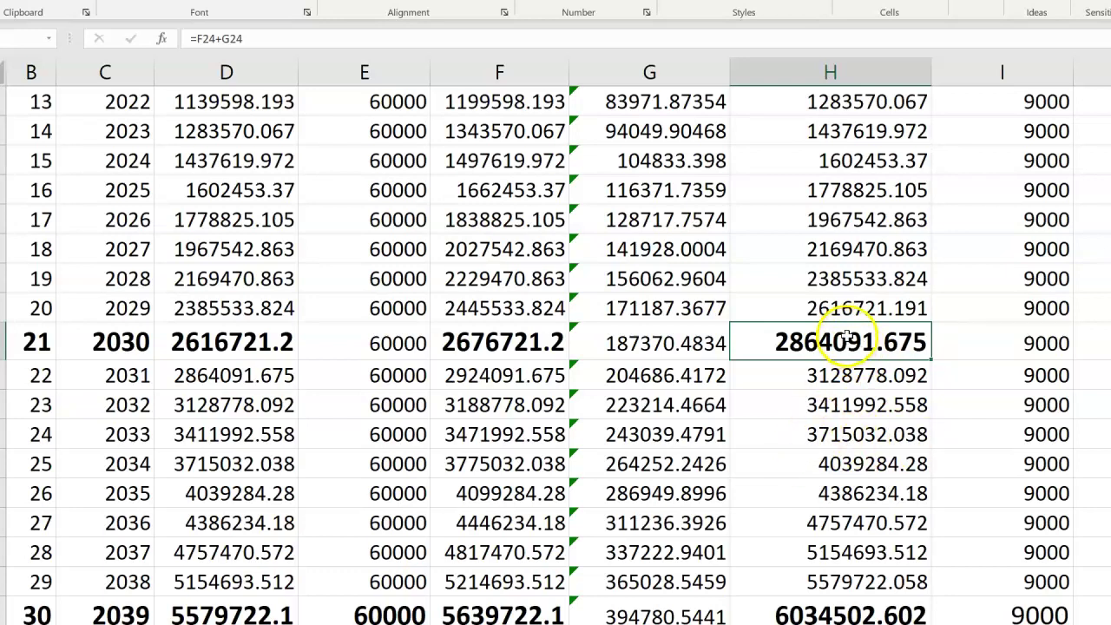
scroll(781, 425, down, 1)
click(806, 537)
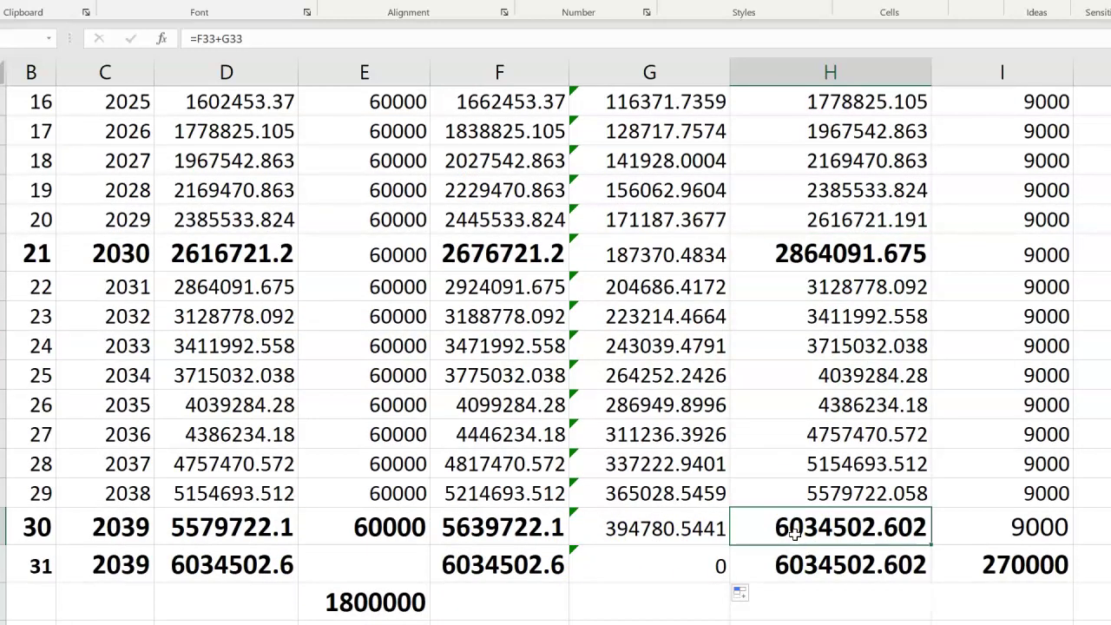
click(805, 567)
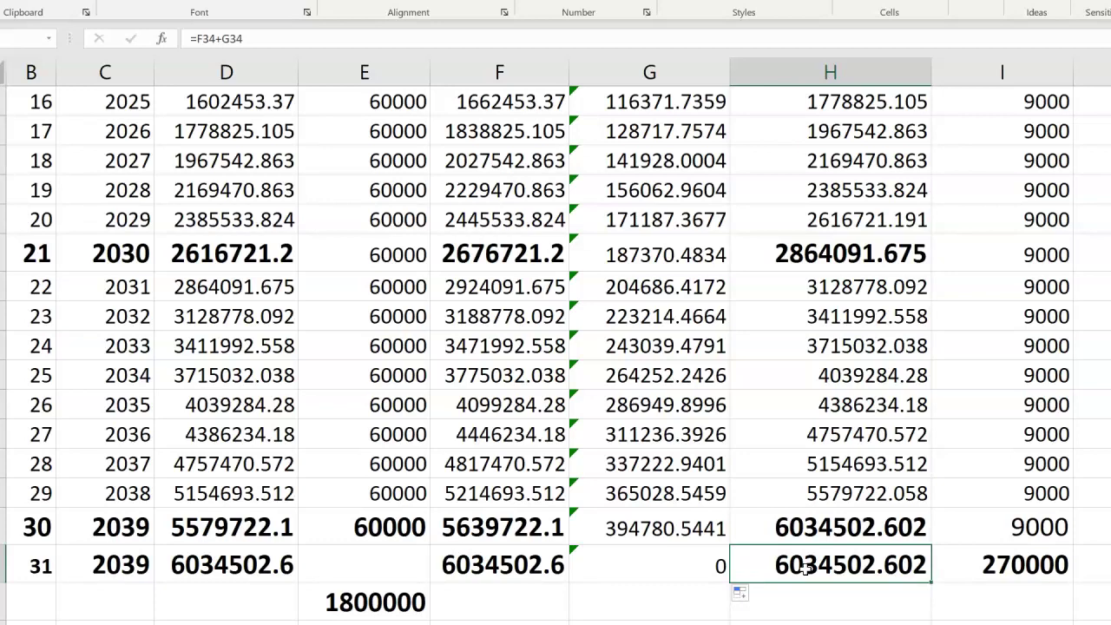
- Set the rate of return above the ROI15% heading to 0.15
scroll(819, 409, up, 6)
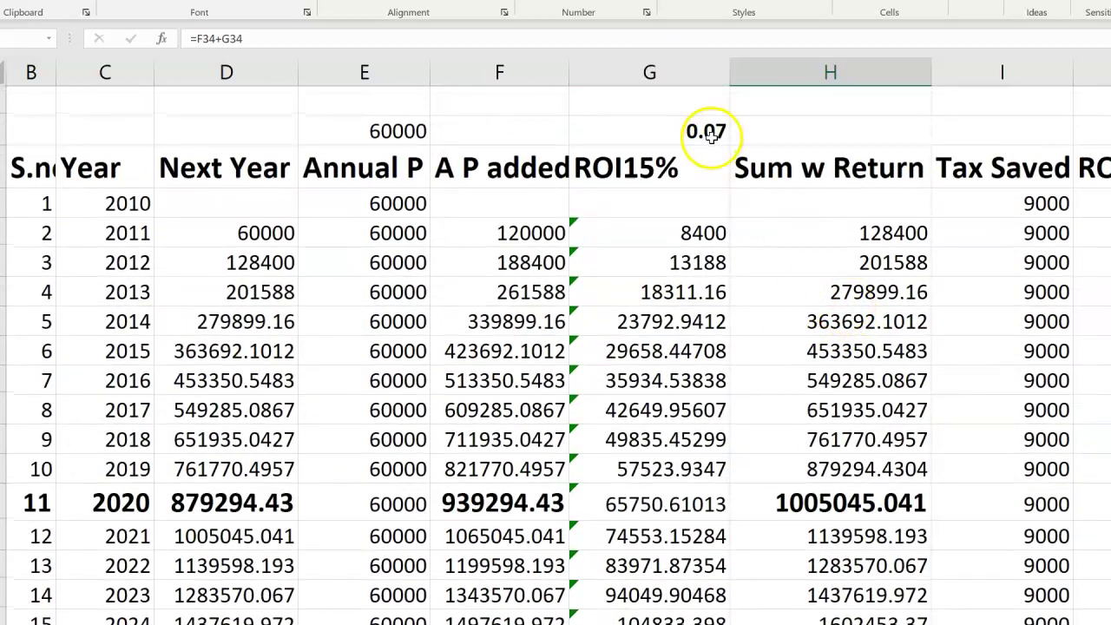
click(706, 131)
double_click(706, 130)
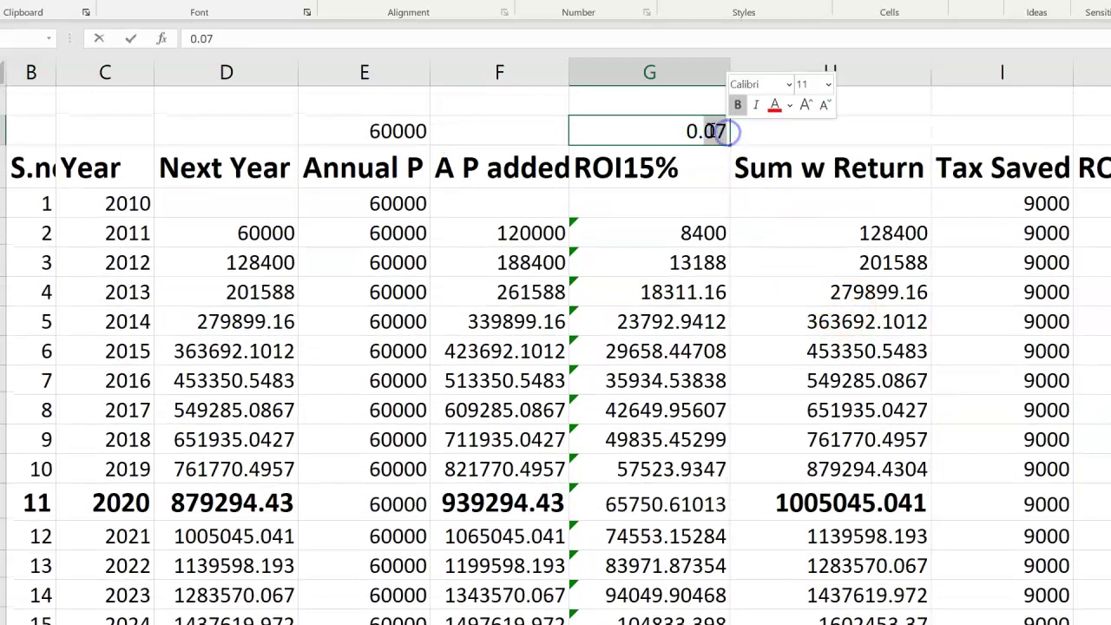
text(0.15)
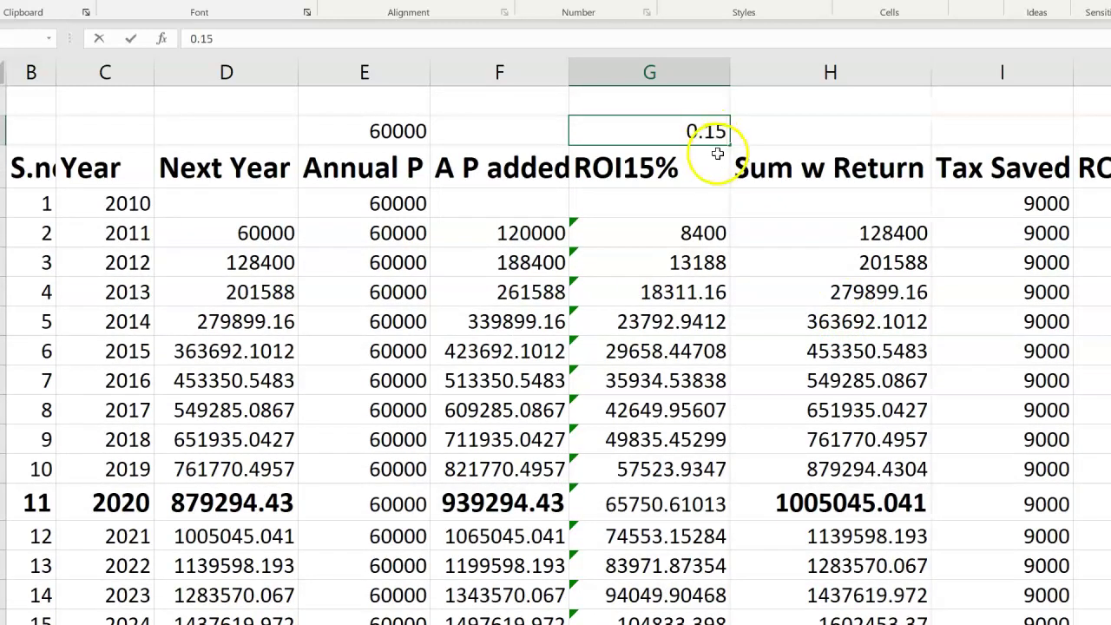
key(Return)
- Compare the Sum w Return values of rows 30 and 31 at the 15% rate by selecting each cell
scroll(825, 322, down, 10)
scroll(839, 365, up, 2)
click(840, 375)
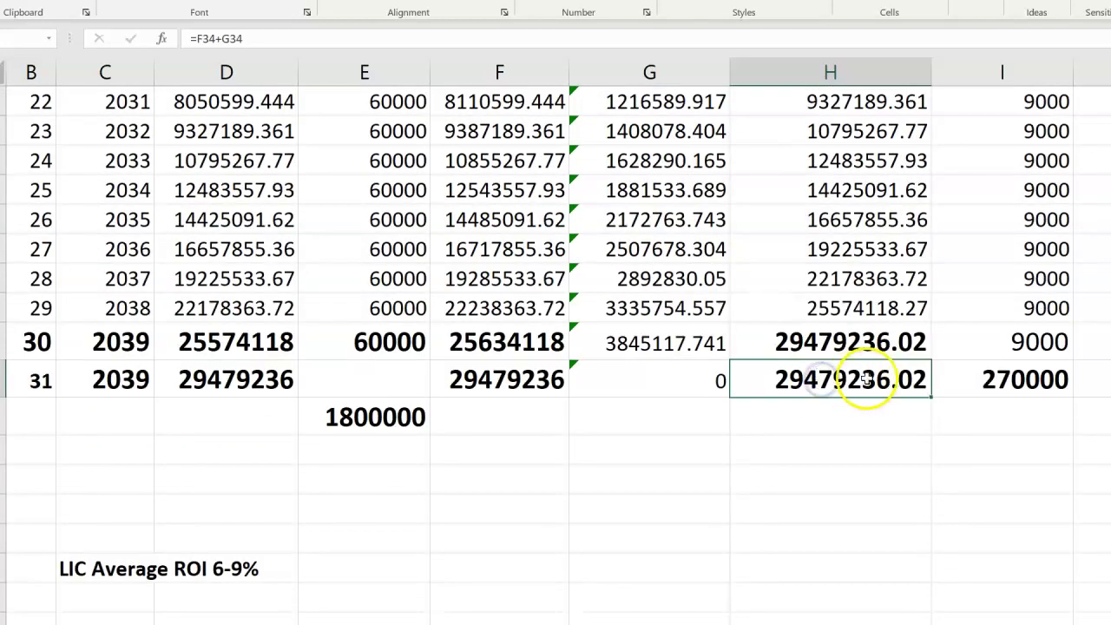
scroll(860, 391, up, 2)
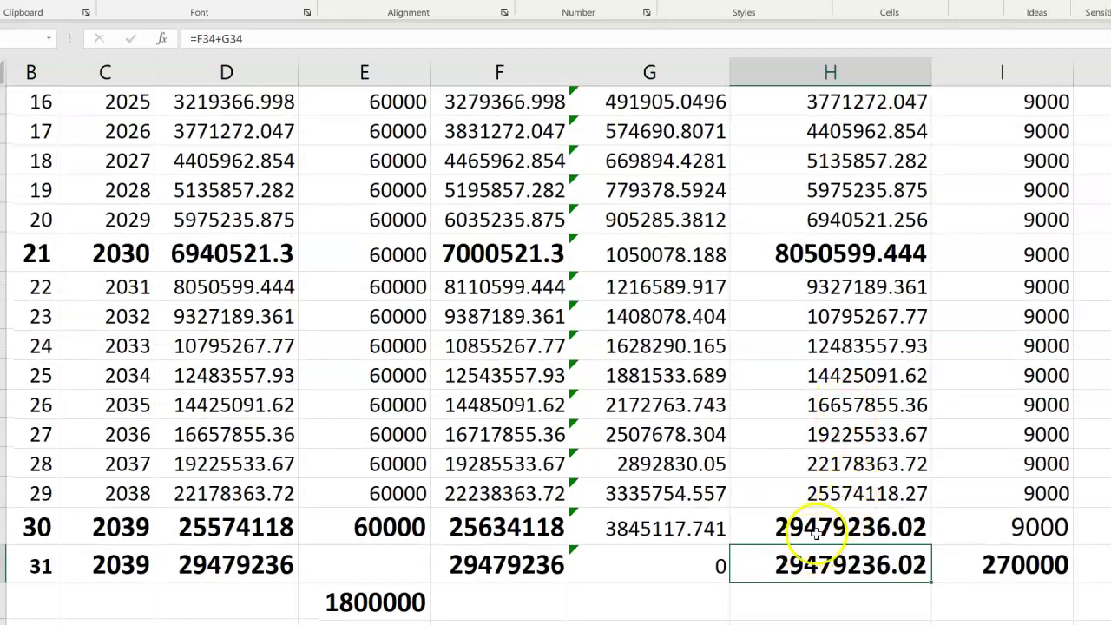
click(781, 530)
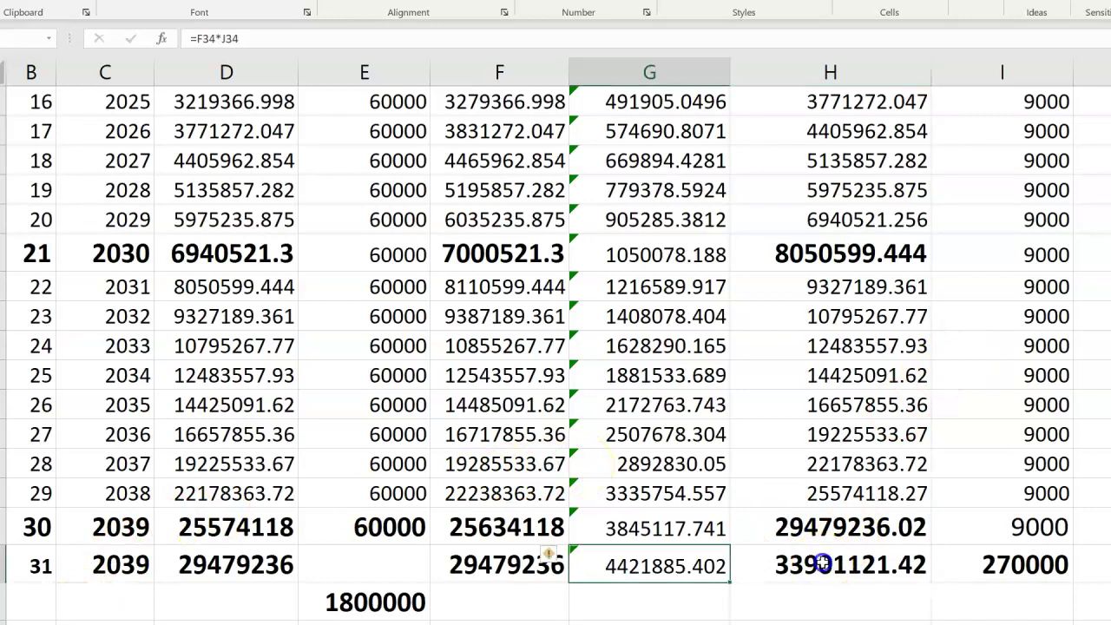
click(824, 564)
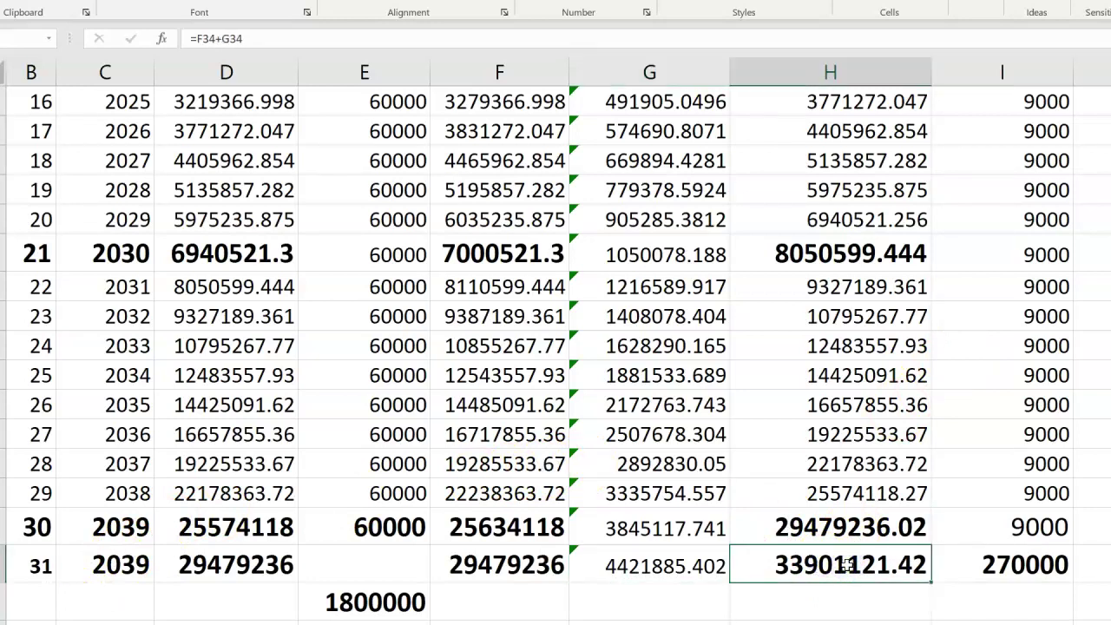
- Return to the first rows and examine the ROI column beside Tax Saved
scroll(781, 391, up, 6)
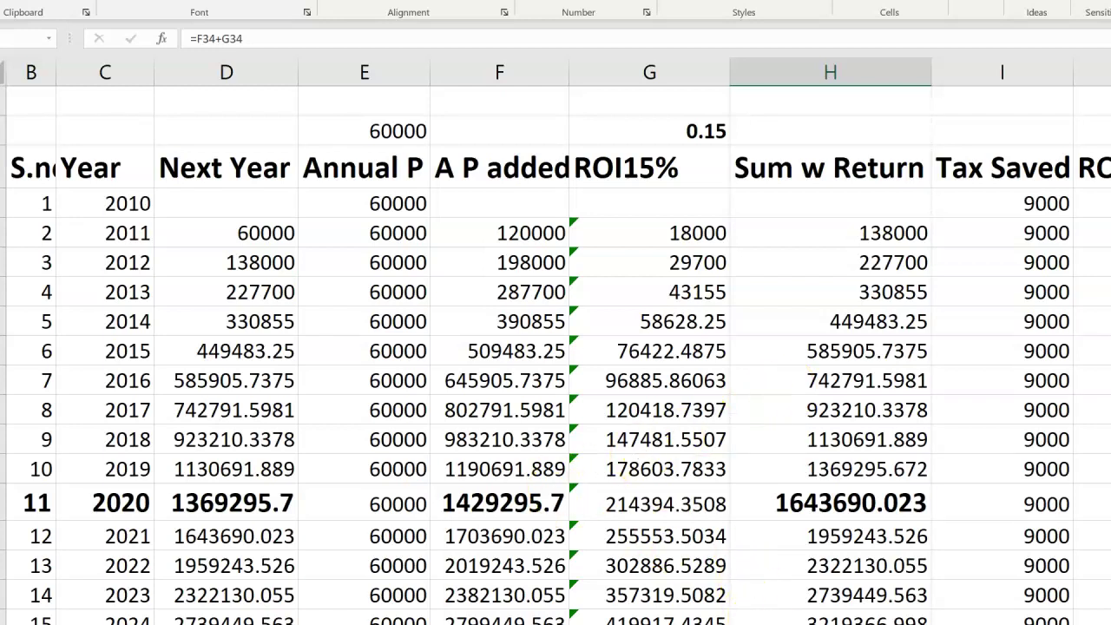
scroll(556, 347, right, 1)
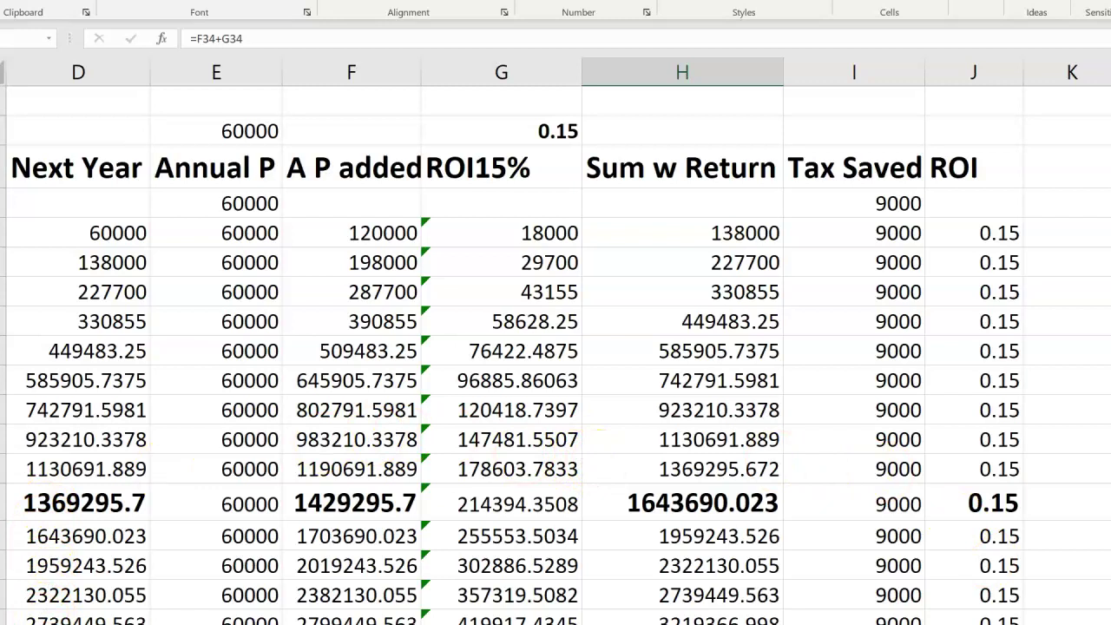
- Examine the Insurance for 1 Cr column beyond ROI and select its title cell
scroll(808, 293, right, 3)
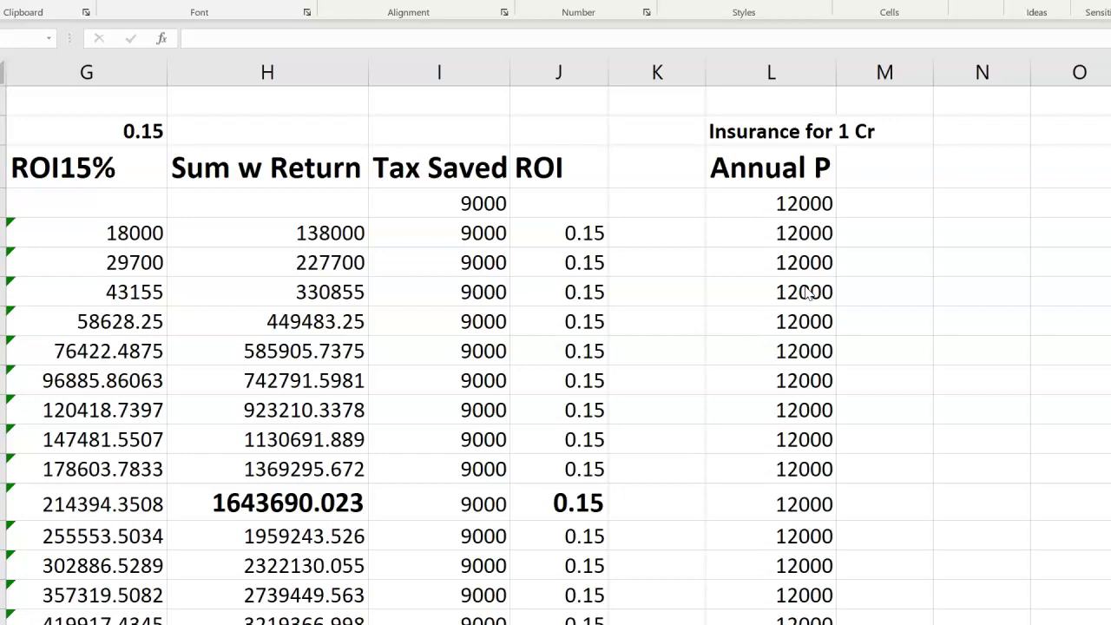
click(732, 132)
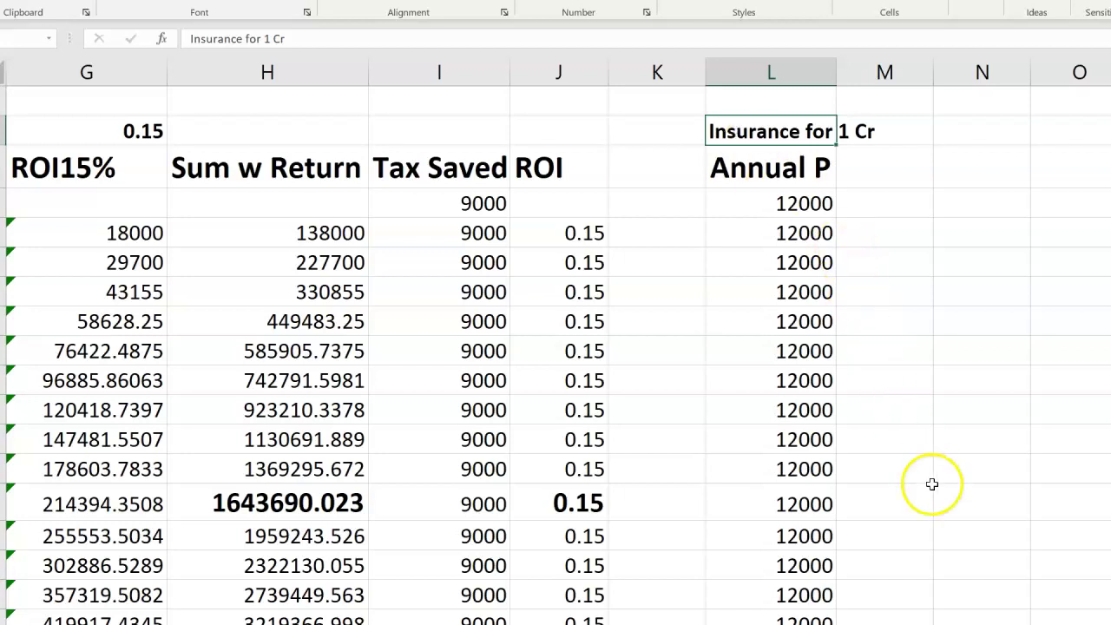
- Set the yearly amount above the Annual P heading and the 2011 Next Year value to 36000
scroll(552, 261, left, 6)
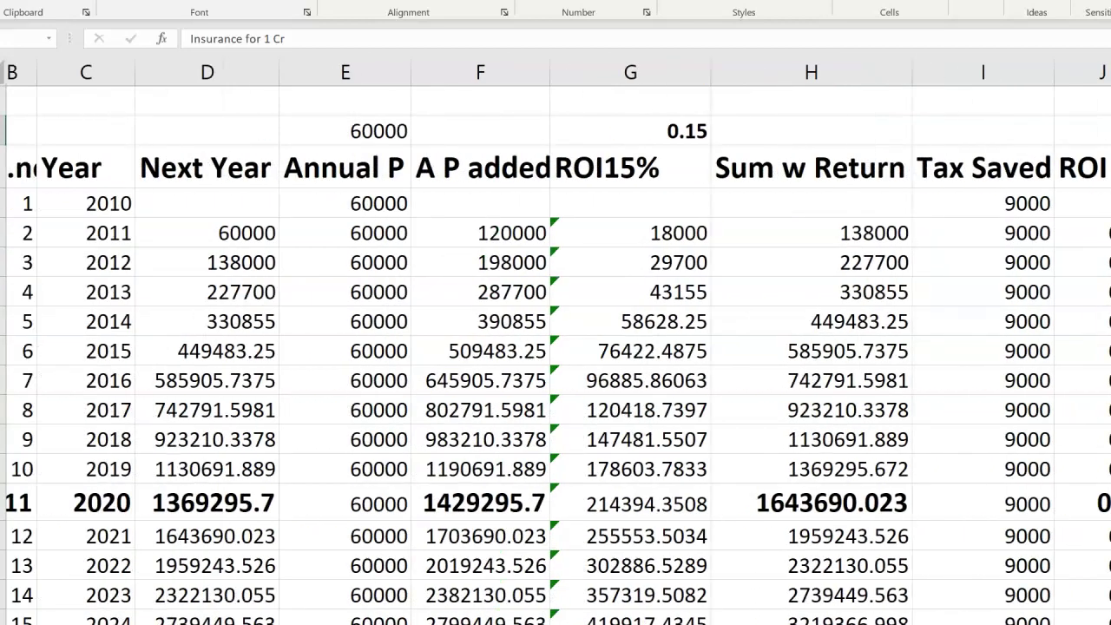
click(378, 160)
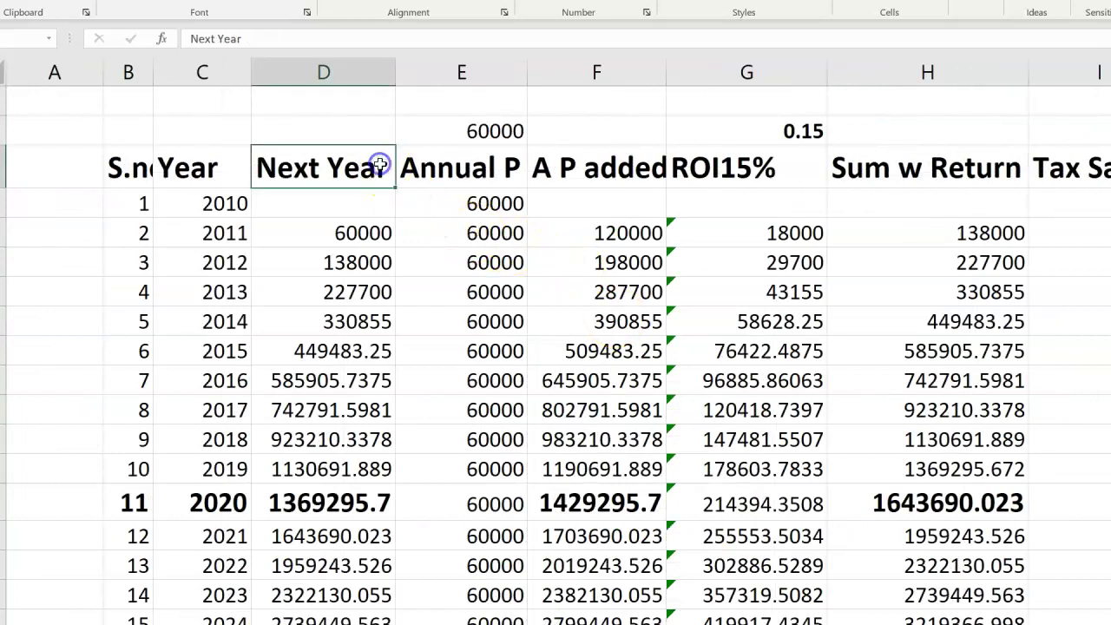
click(466, 133)
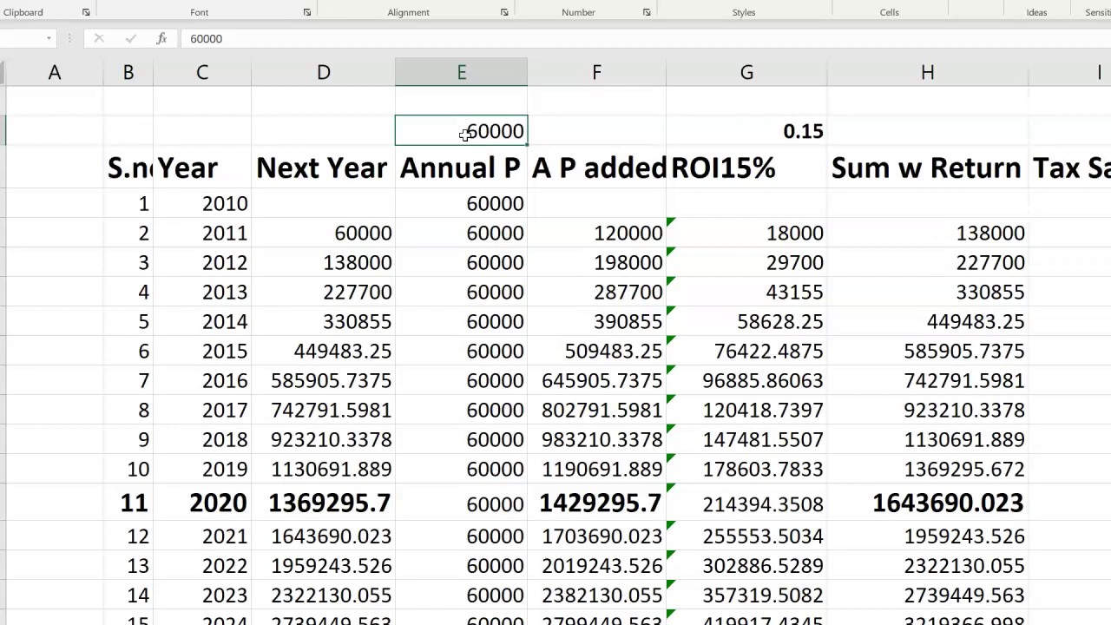
double_click(478, 130)
drag(524, 130, 444, 131)
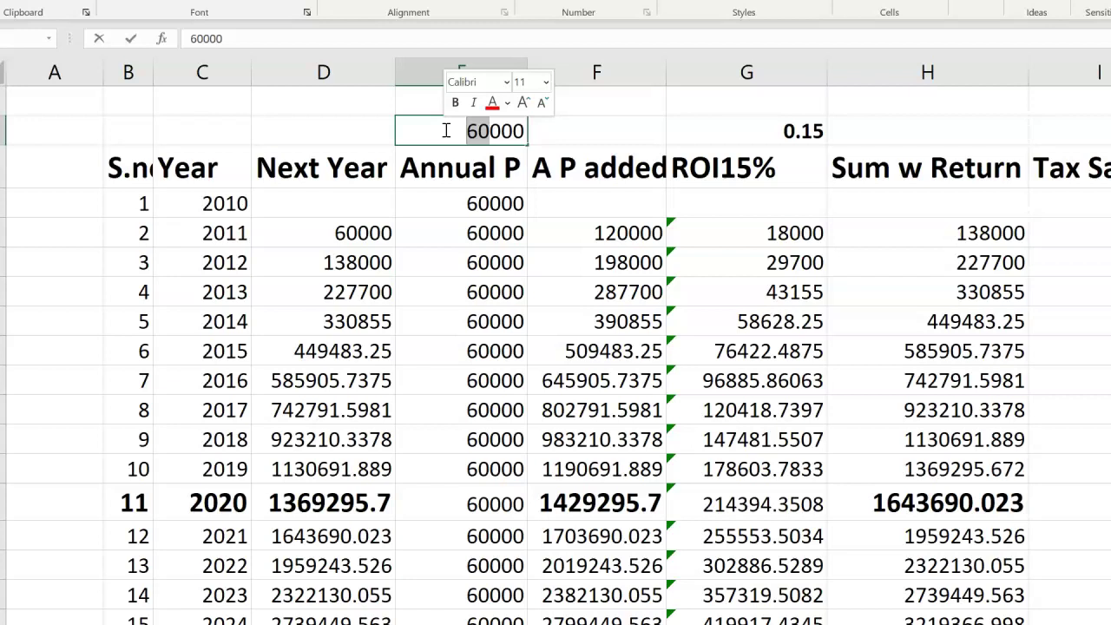
text(36)
click(606, 196)
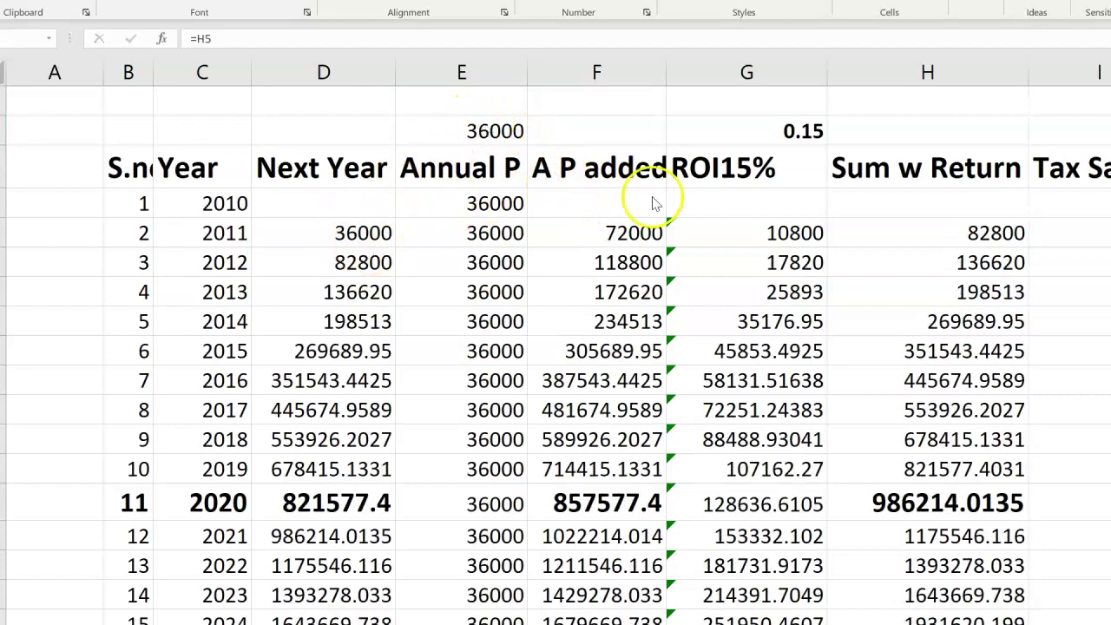
- Check the Sum w Return values for 2020 and 2030 by selecting each cell
scroll(927, 482, down, 1)
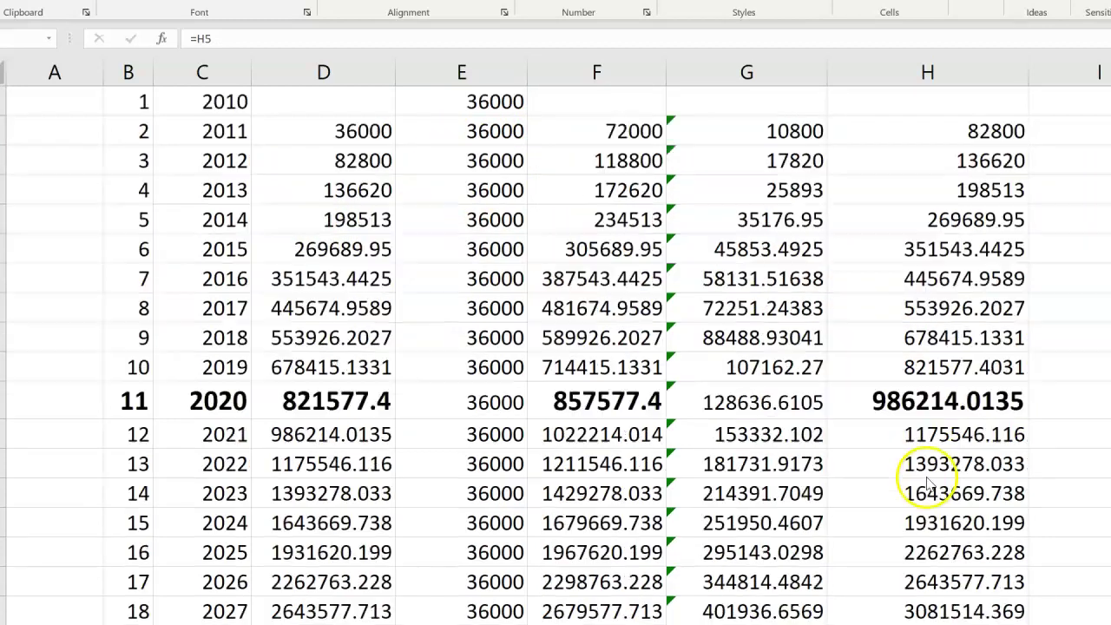
click(931, 402)
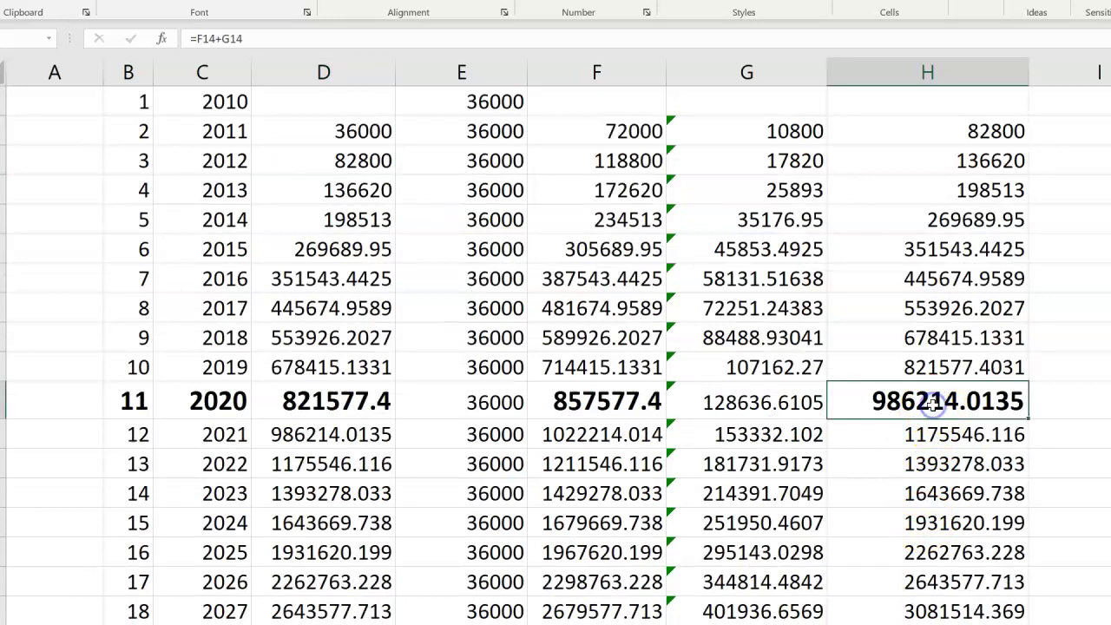
scroll(933, 438, down, 1)
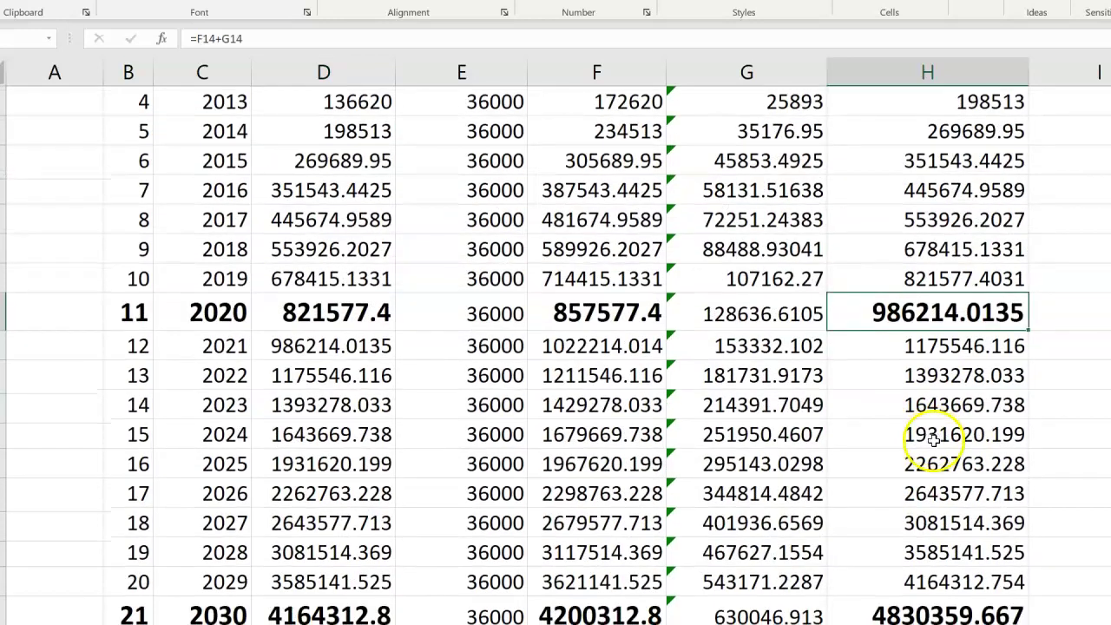
scroll(933, 438, down, 2)
click(921, 439)
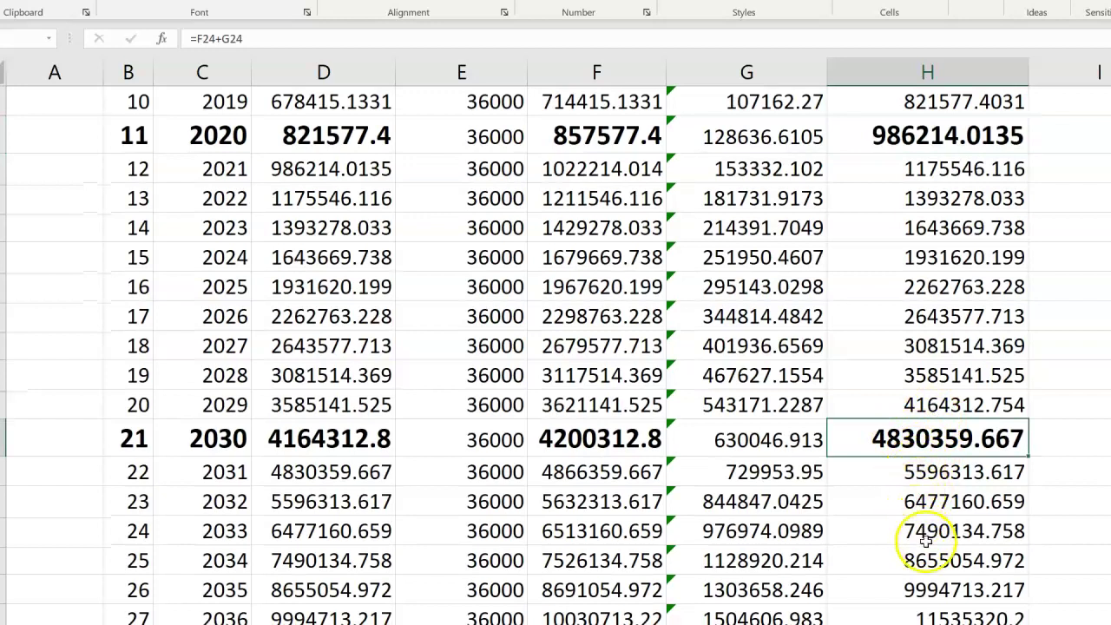
- Compare the Sum w Return values of rows 30 and 31 for the 36000 yearly investment
scroll(927, 540, down, 2)
click(950, 523)
click(921, 564)
click(938, 527)
click(918, 562)
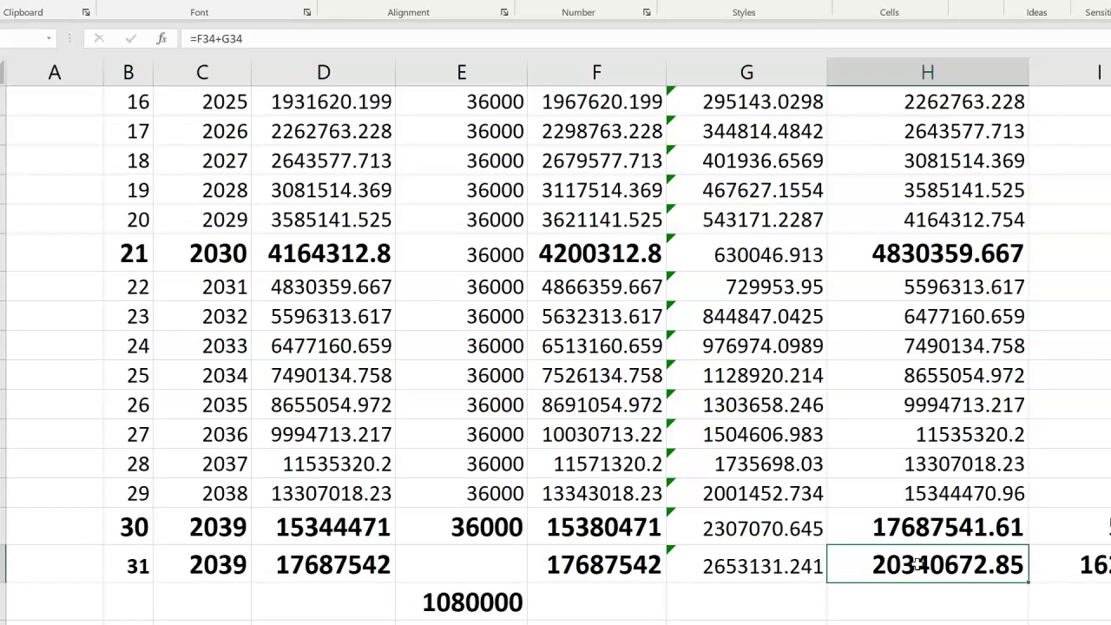
- Inspect the 2011 A P added and ROI15% cells and select the first thirteen Tax Saved entries
scroll(666, 466, up, 6)
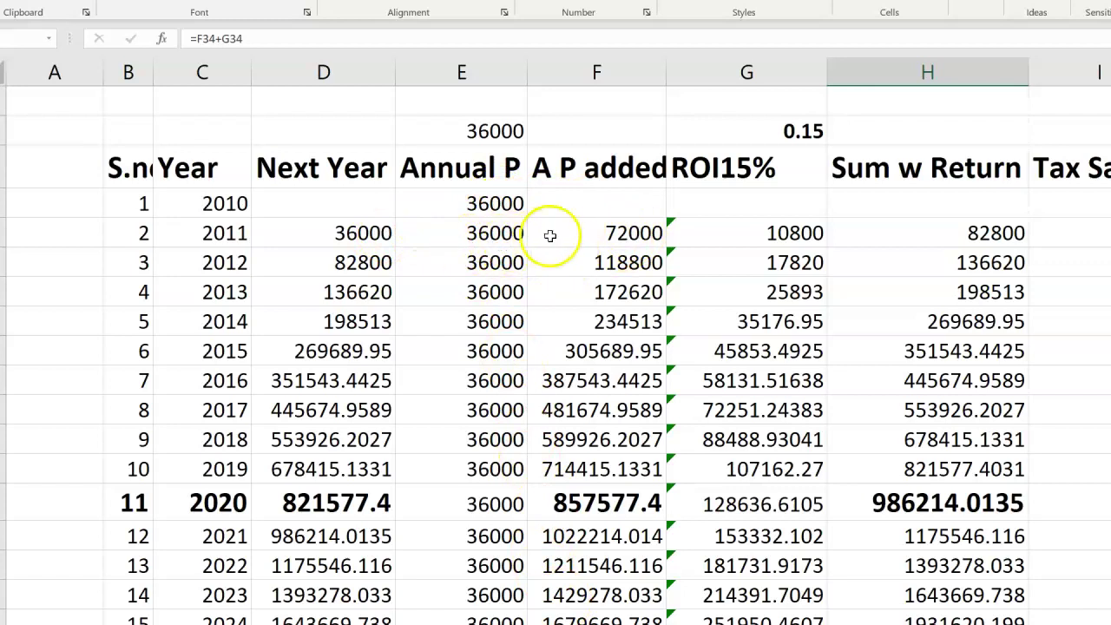
click(586, 226)
click(737, 241)
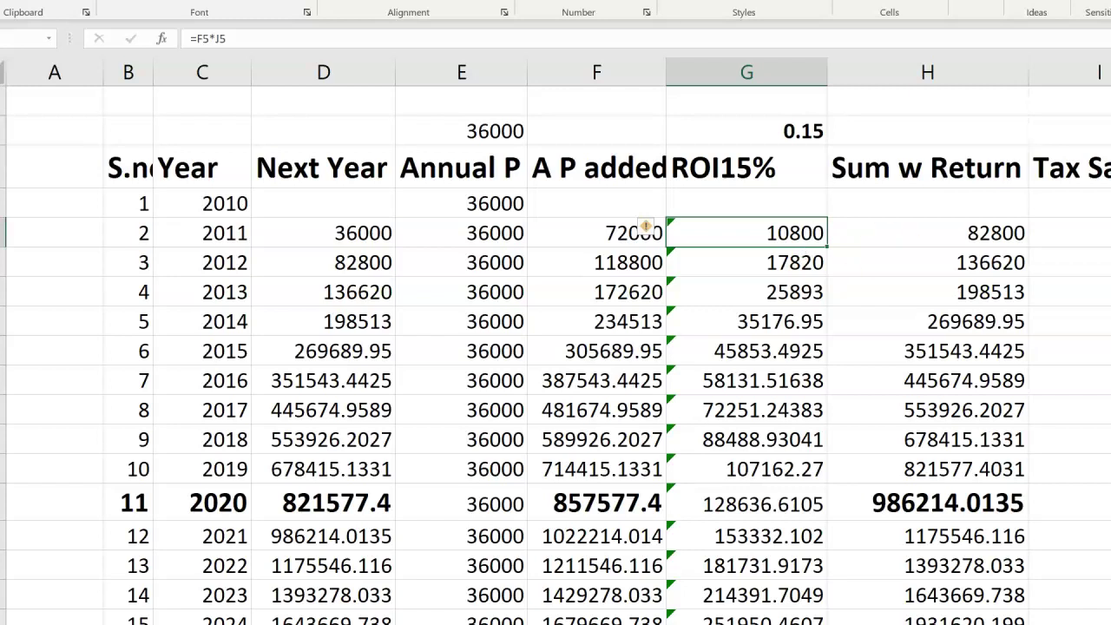
drag(1070, 201, 1070, 566)
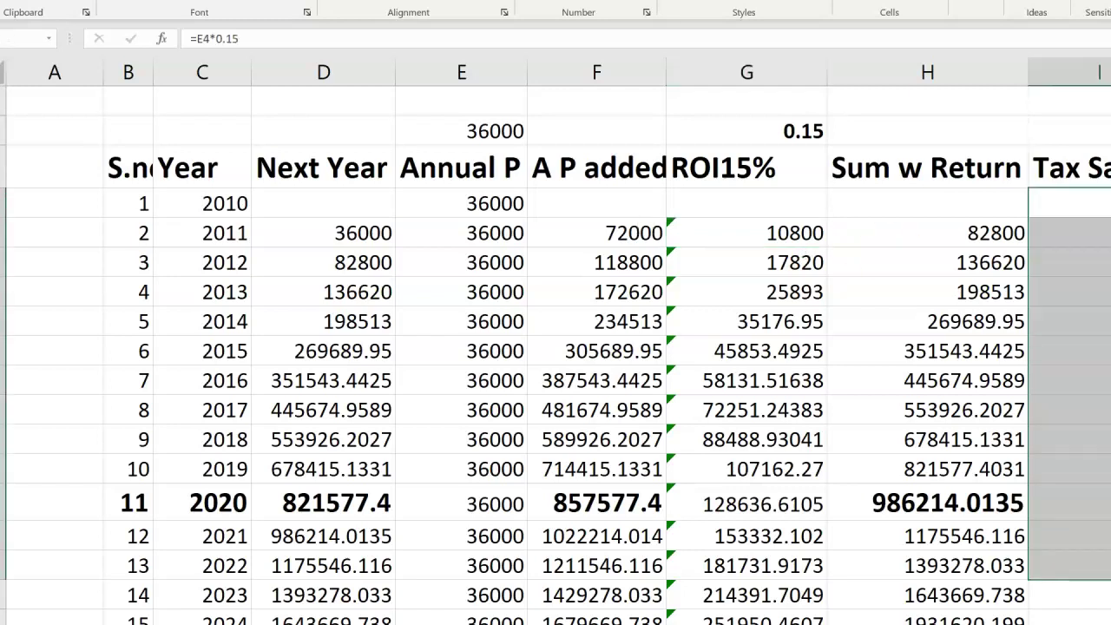
- Check the totals below the Tax Saved and Annual P columns by selecting each one
scroll(469, 245, down, 5)
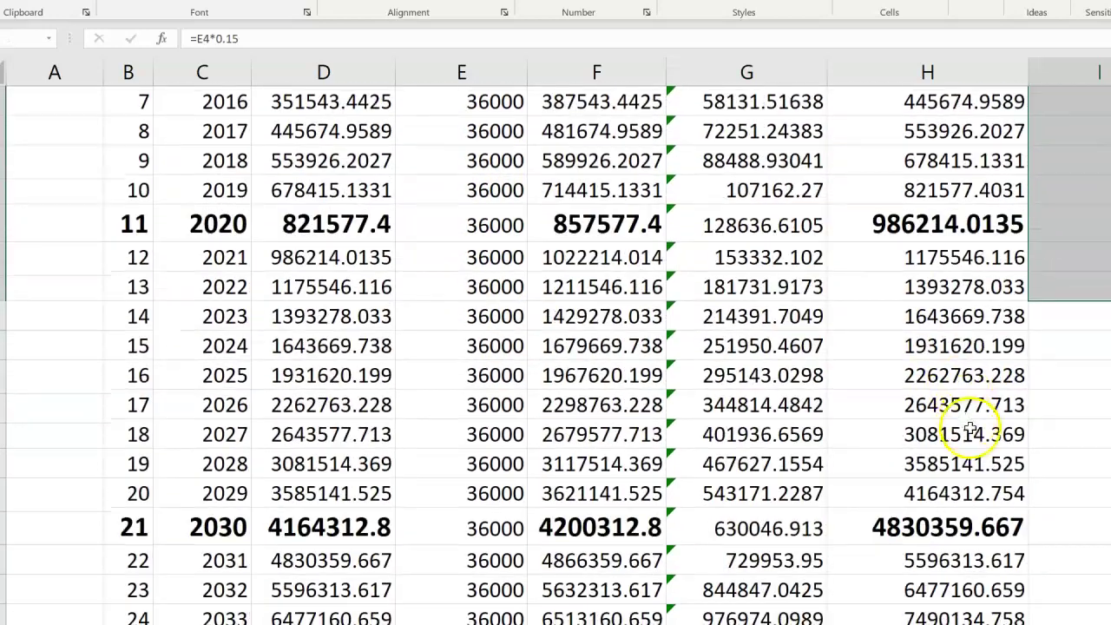
scroll(982, 452, down, 2)
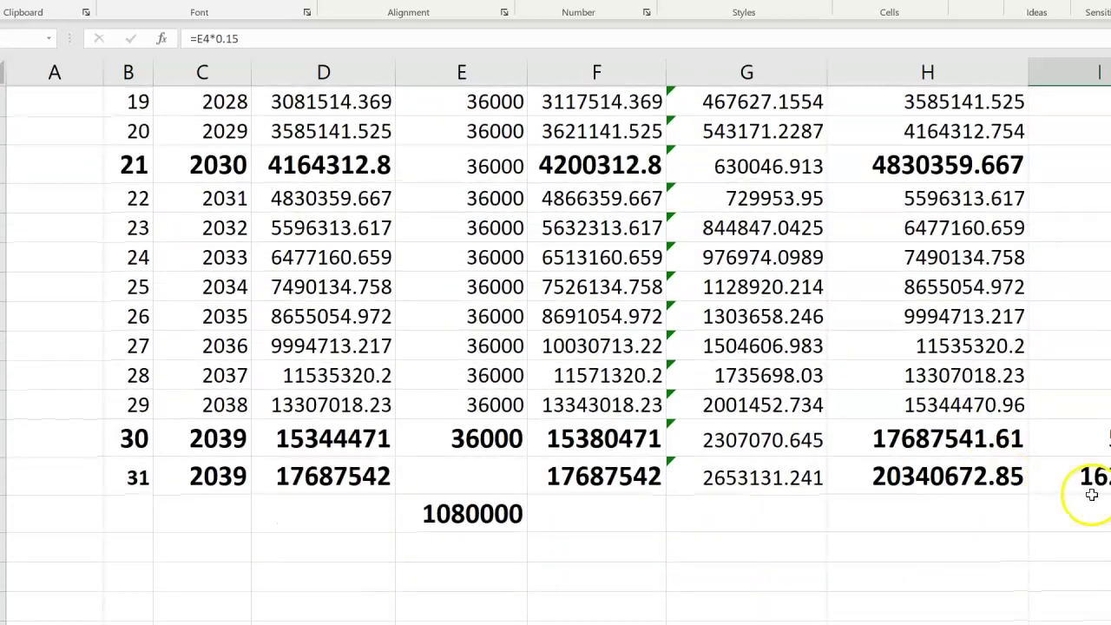
scroll(955, 478, right, 2)
click(1012, 474)
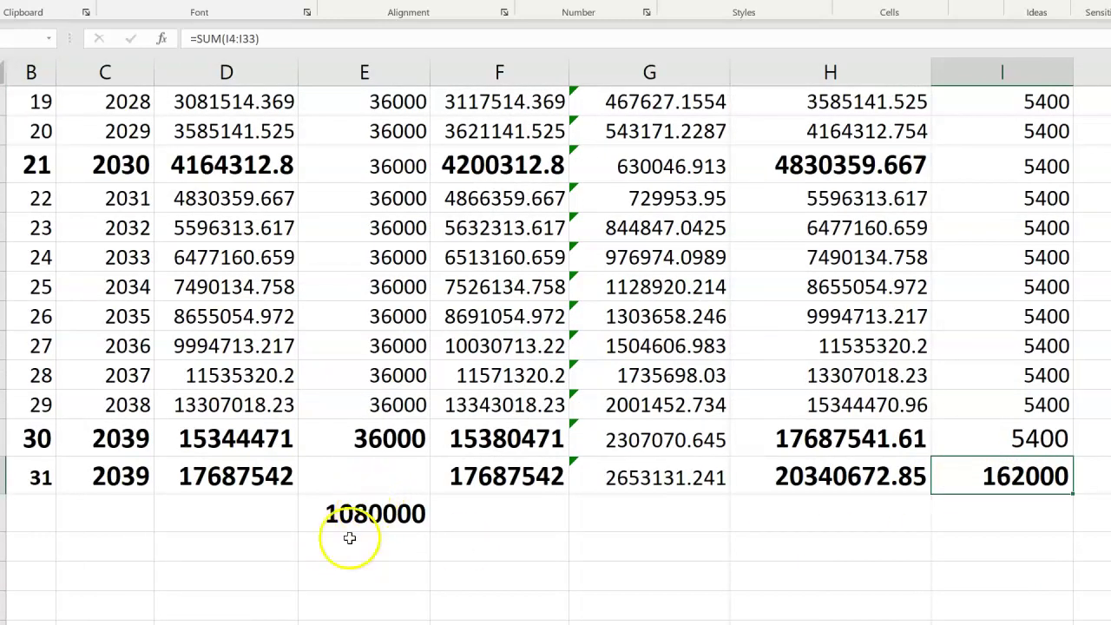
click(373, 517)
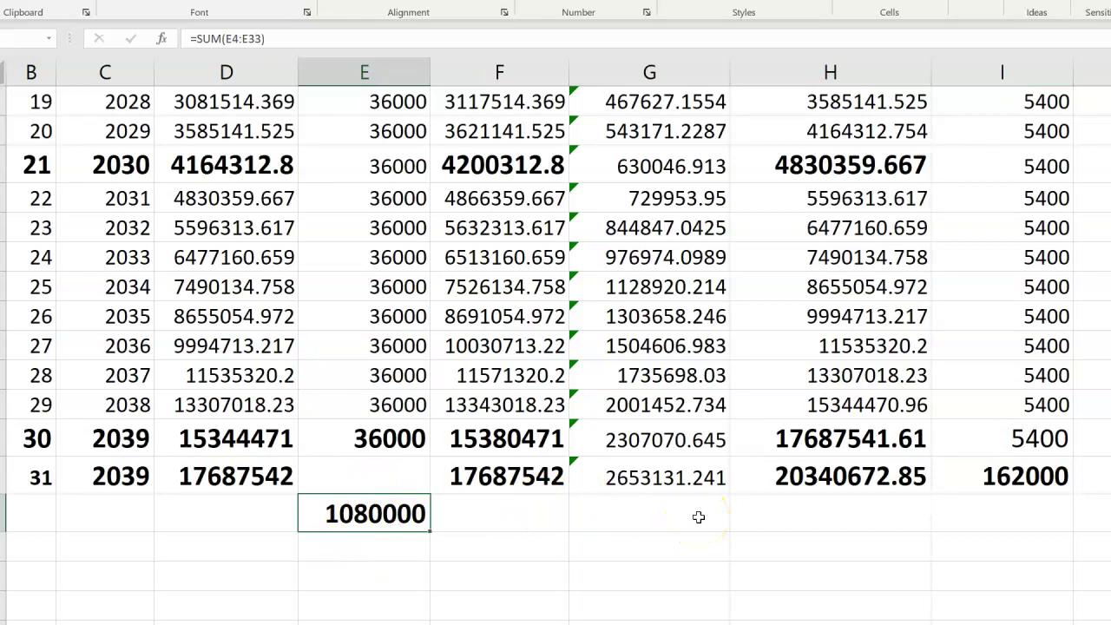
- Set the yearly amount above the Annual P heading to 12000
scroll(807, 491, up, 7)
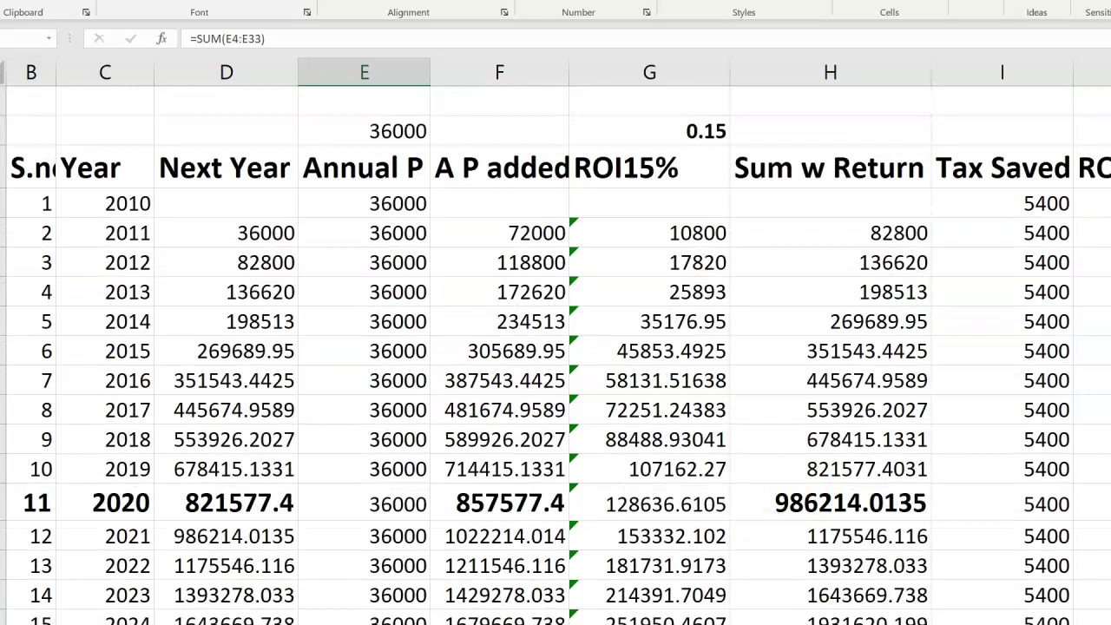
scroll(559, 341, right, 2)
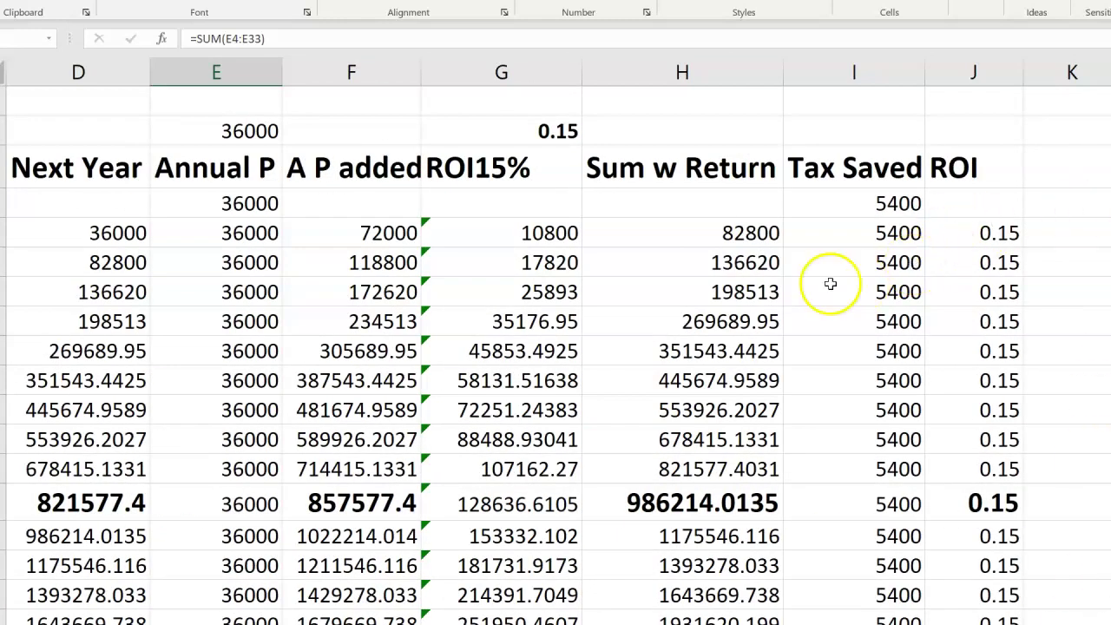
scroll(635, 365, down, 3)
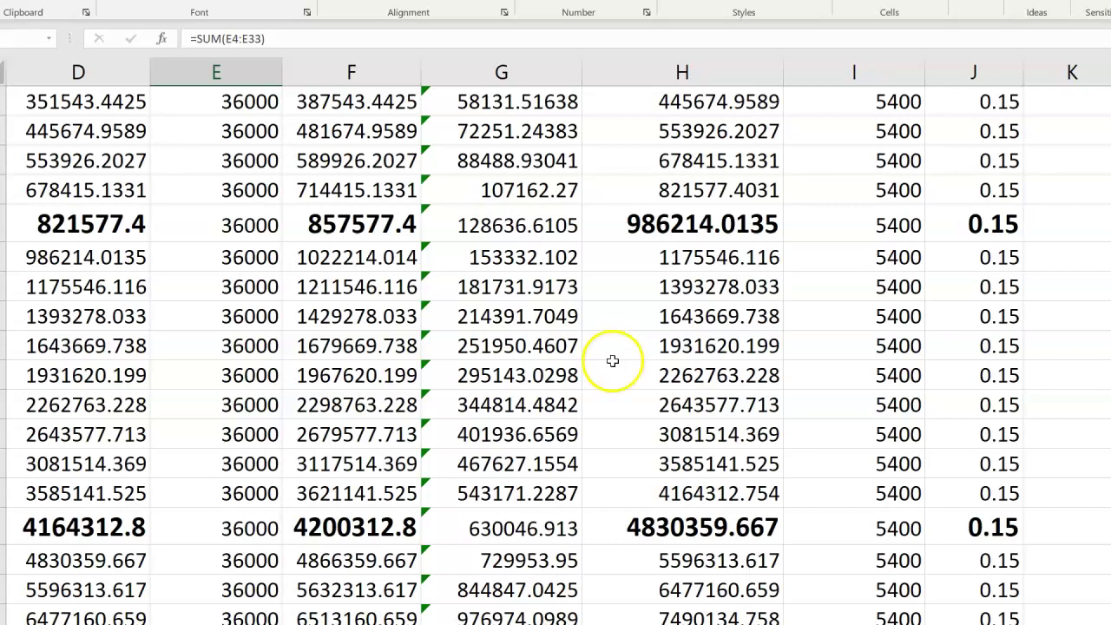
scroll(624, 362, up, 3)
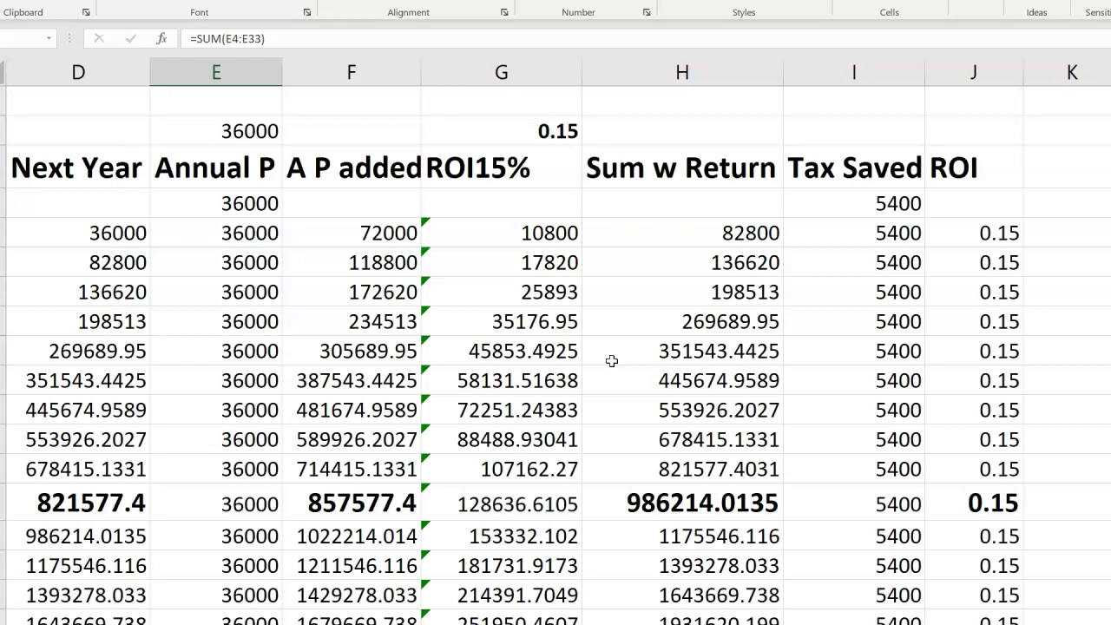
click(237, 128)
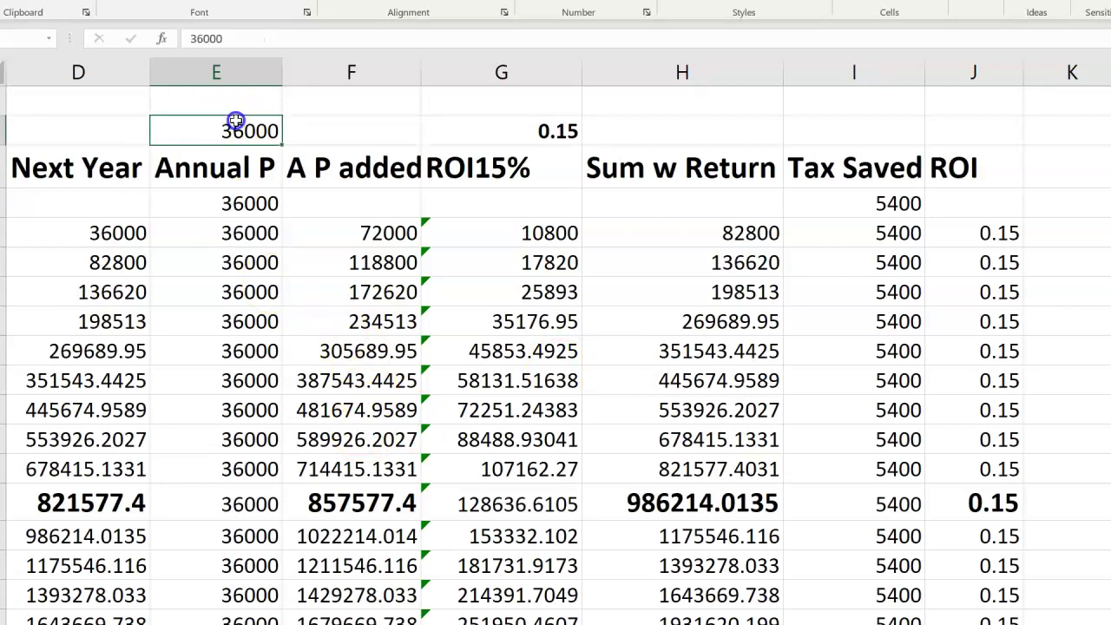
double_click(241, 131)
drag(238, 132, 141, 131)
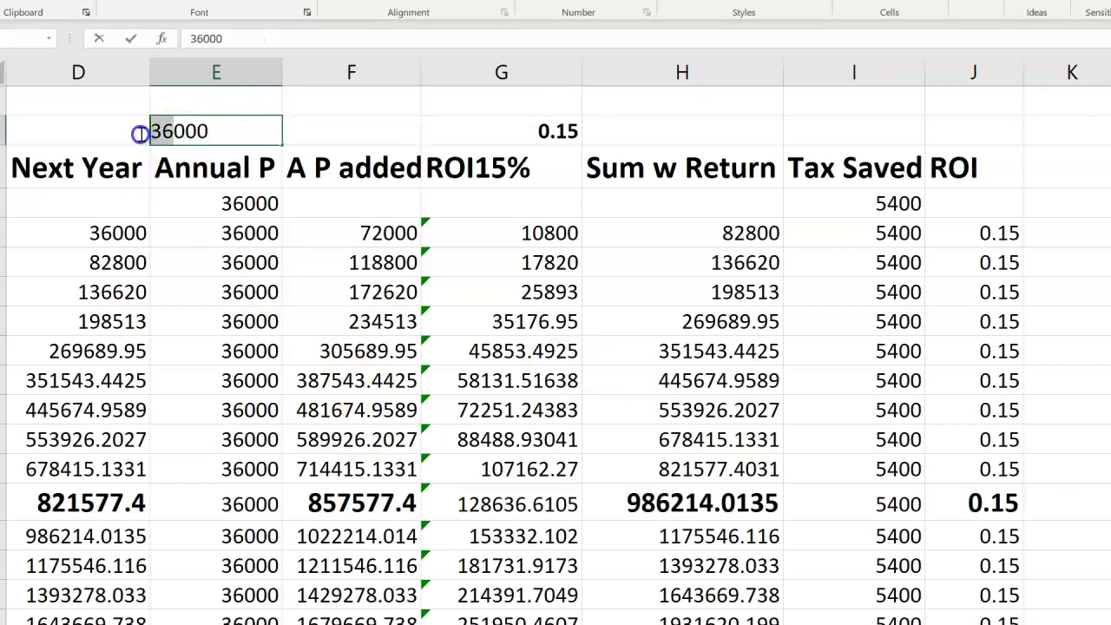
text(12000)
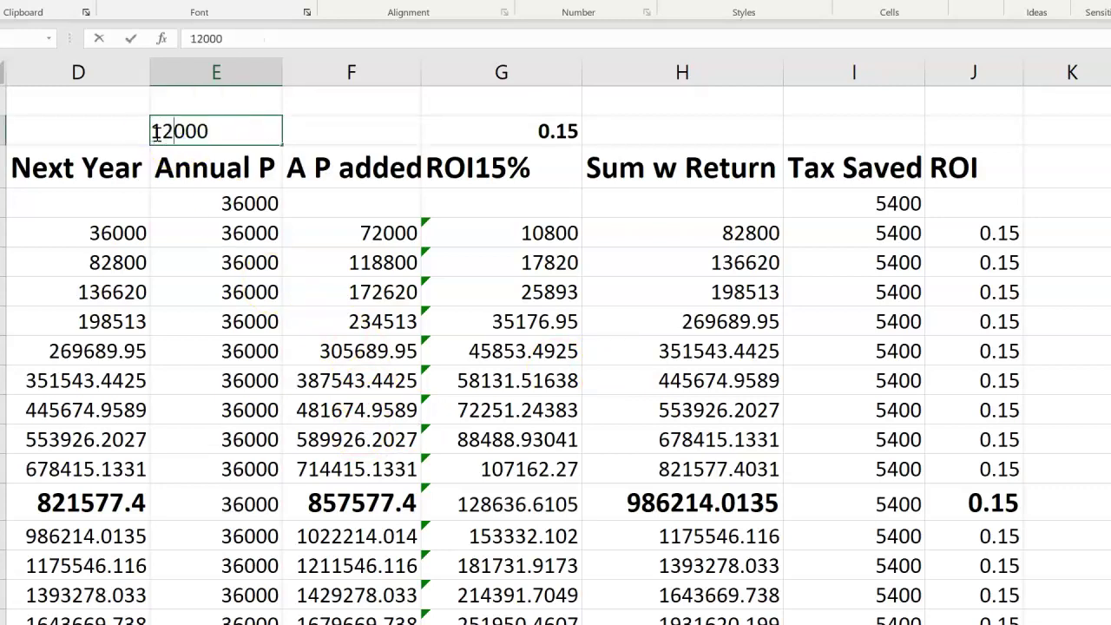
click(179, 178)
- Set the 2011 Next Year value to 12000
click(135, 233)
double_click(119, 235)
drag(29, 232, 12, 234)
text(12)
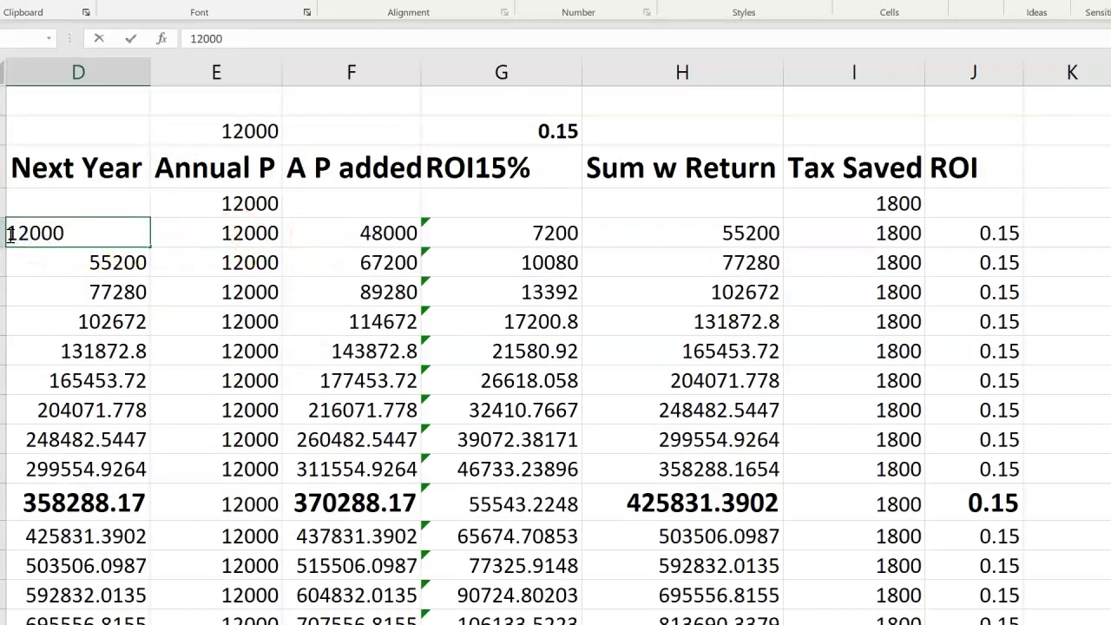
key(Return)
- Compare the Sum w Return values of rows 30 and 31 for the 12000 yearly investment, then return to the first rows
scroll(293, 342, down, 7)
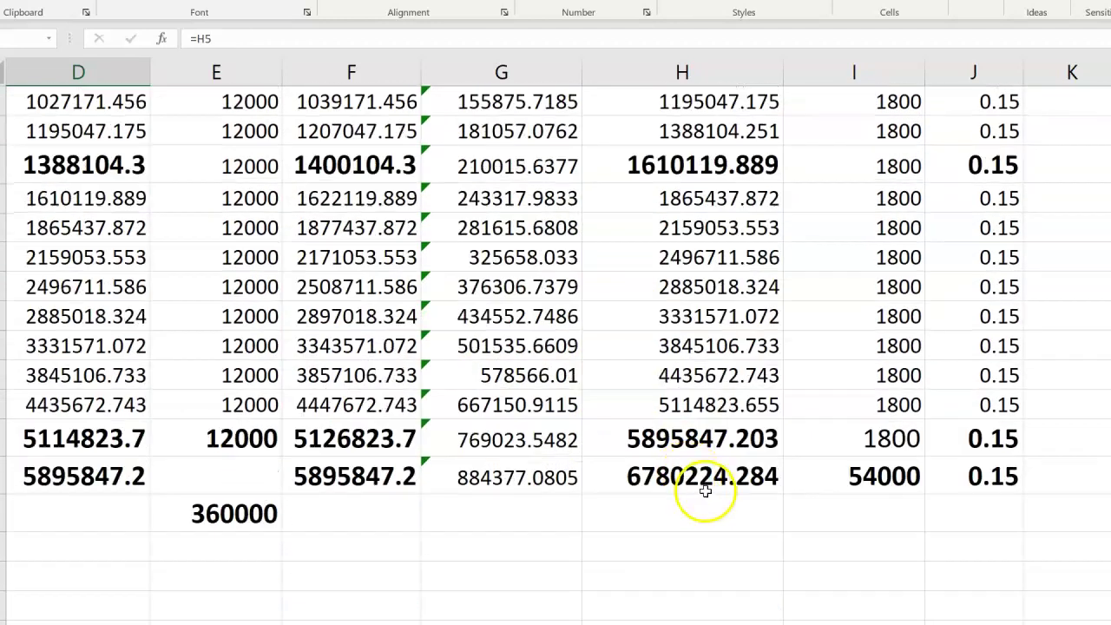
click(702, 475)
click(697, 440)
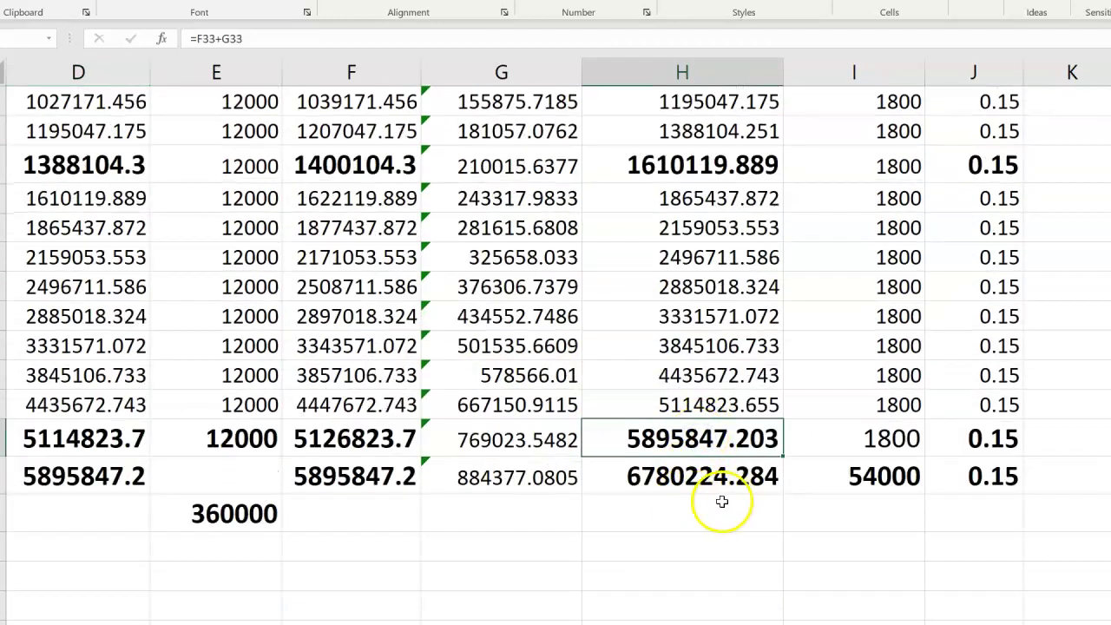
click(700, 476)
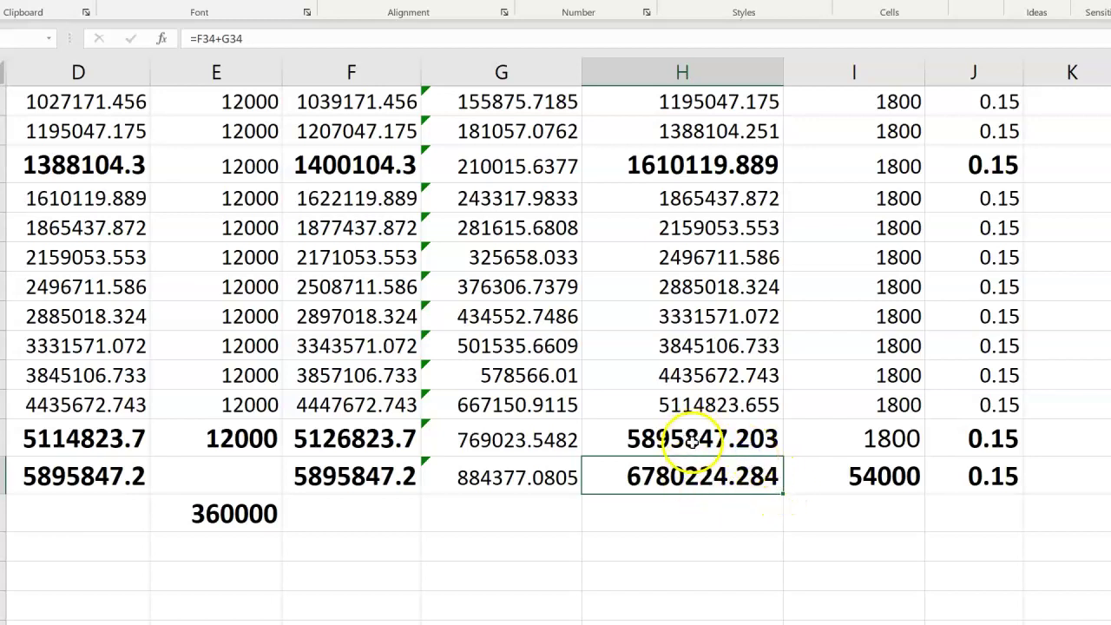
scroll(701, 452, up, 7)
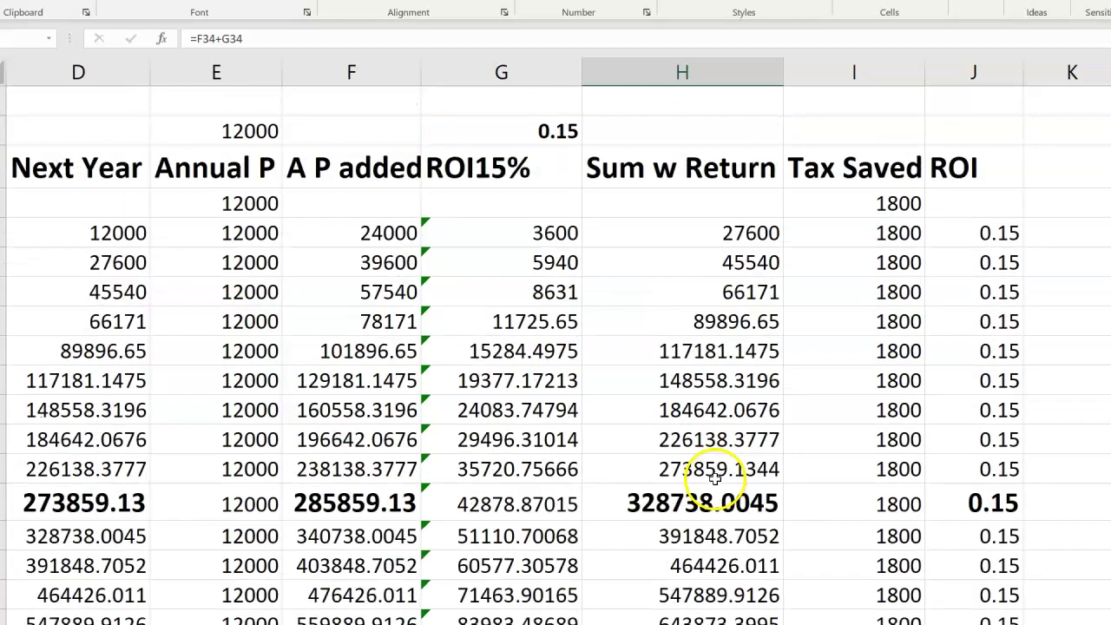